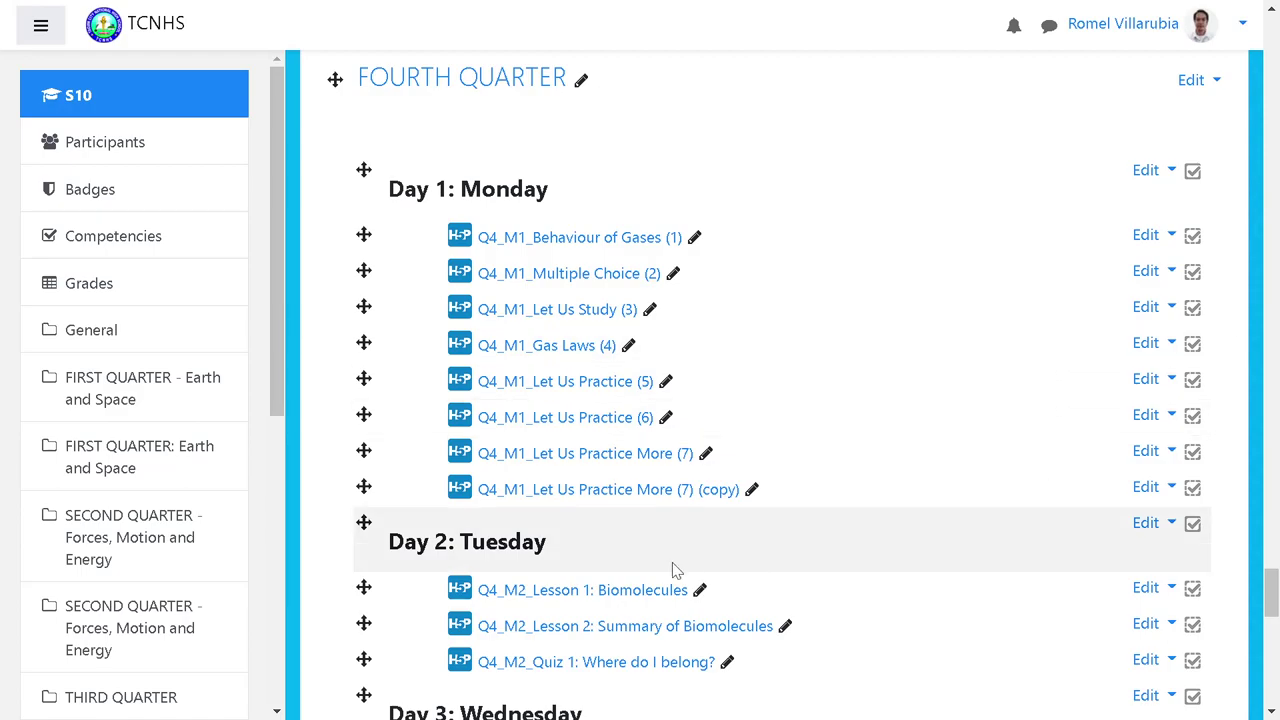
# Review the daily lessons and quizzes listed in the FOURTH QUARTER section of the course
pyautogui.scroll(-3, 766, 489)
pyautogui.scroll(-3, 766, 489)
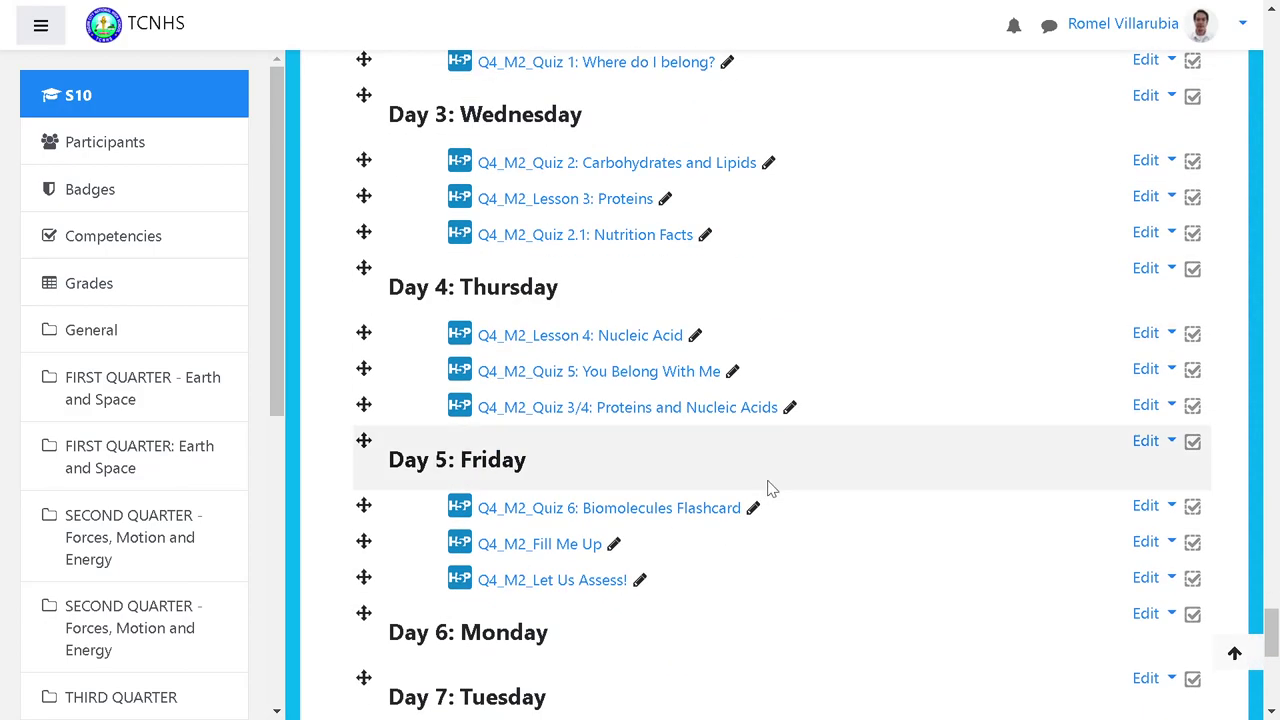
pyautogui.scroll(-3, 766, 486)
pyautogui.scroll(-3, 534, 400)
pyautogui.scroll(3, 536, 440)
pyautogui.scroll(15, 549, 451)
pyautogui.scroll(-13, 557, 354)
pyautogui.scroll(-6, 579, 360)
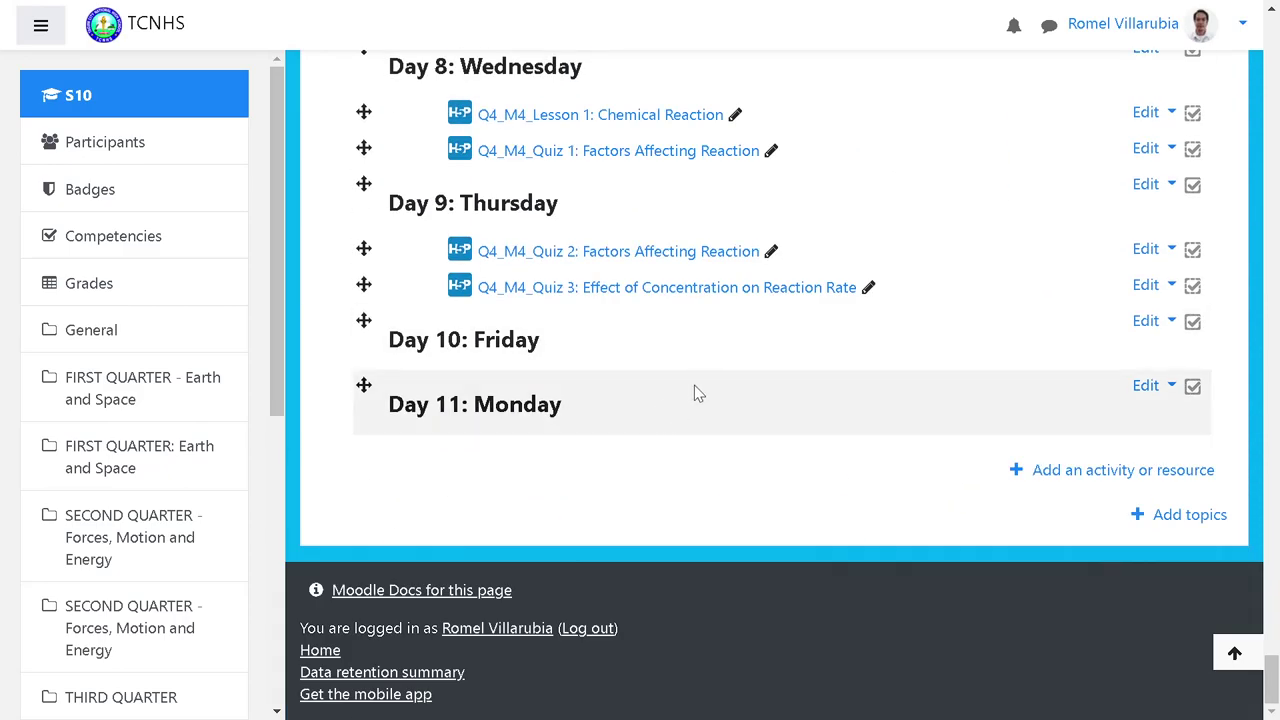
pyautogui.scroll(1, 694, 390)
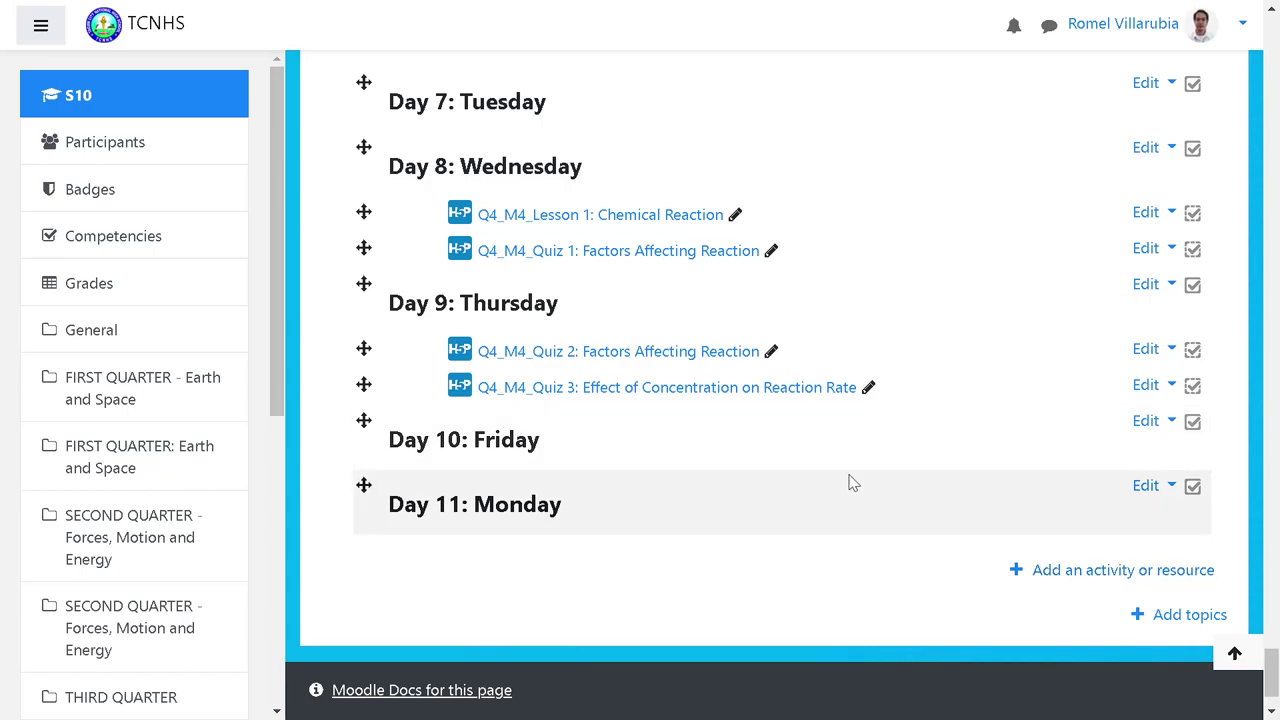
pyautogui.scroll(2, 368, 309)
# Open the course's Content bank and start adding a new Find The Words activity
pyautogui.moveTo(281, 240); pyautogui.dragTo(251, 523)
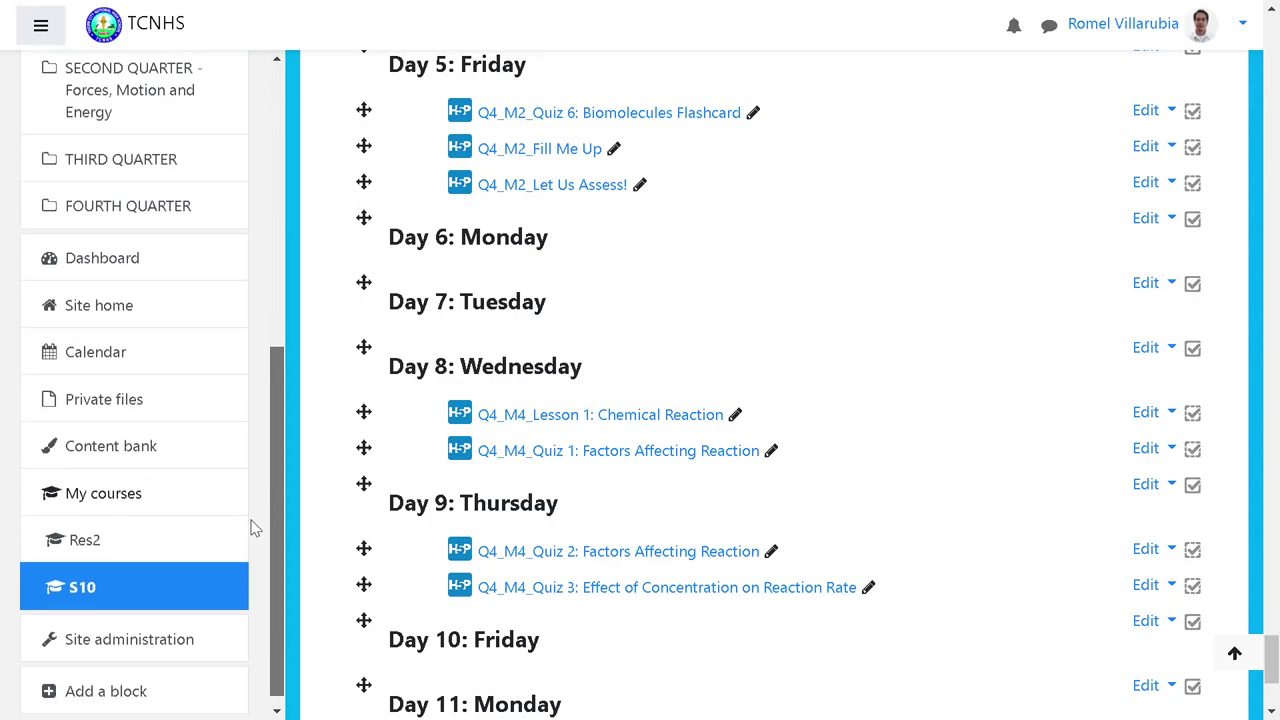
pyautogui.click(112, 433)
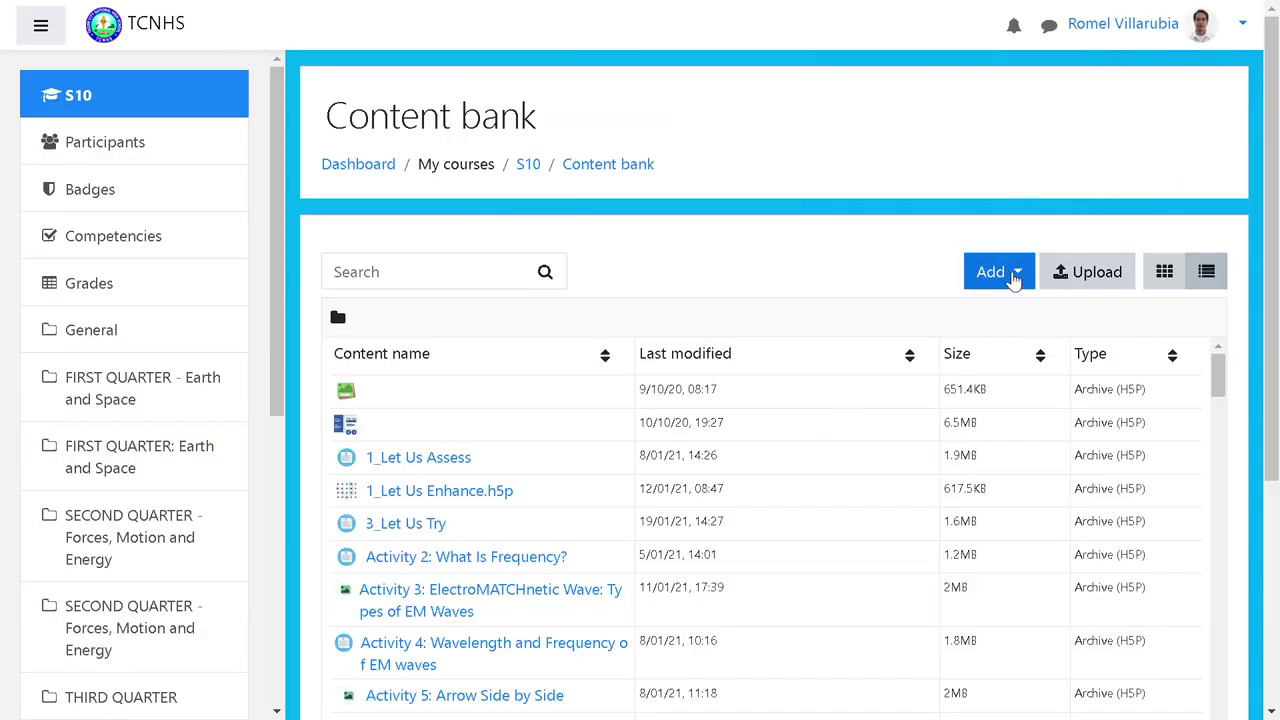
pyautogui.click(1014, 281)
pyautogui.scroll(-5, 908, 364)
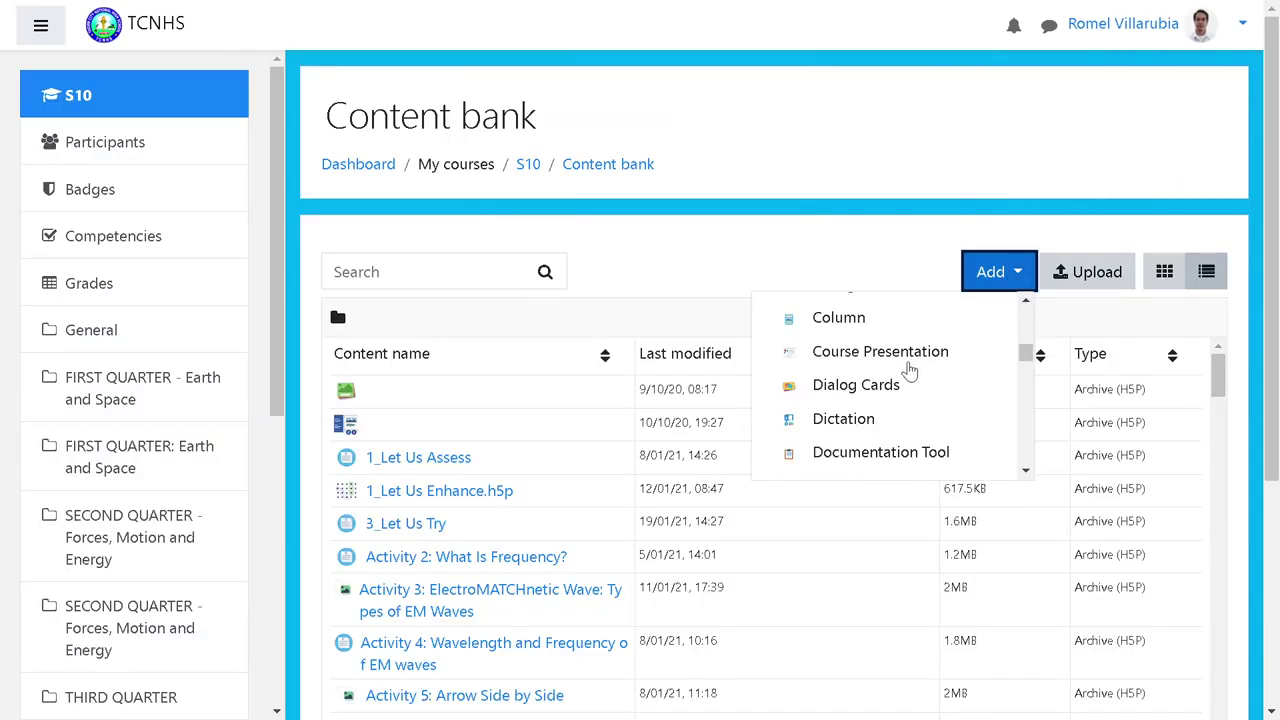
pyautogui.scroll(-6, 848, 347)
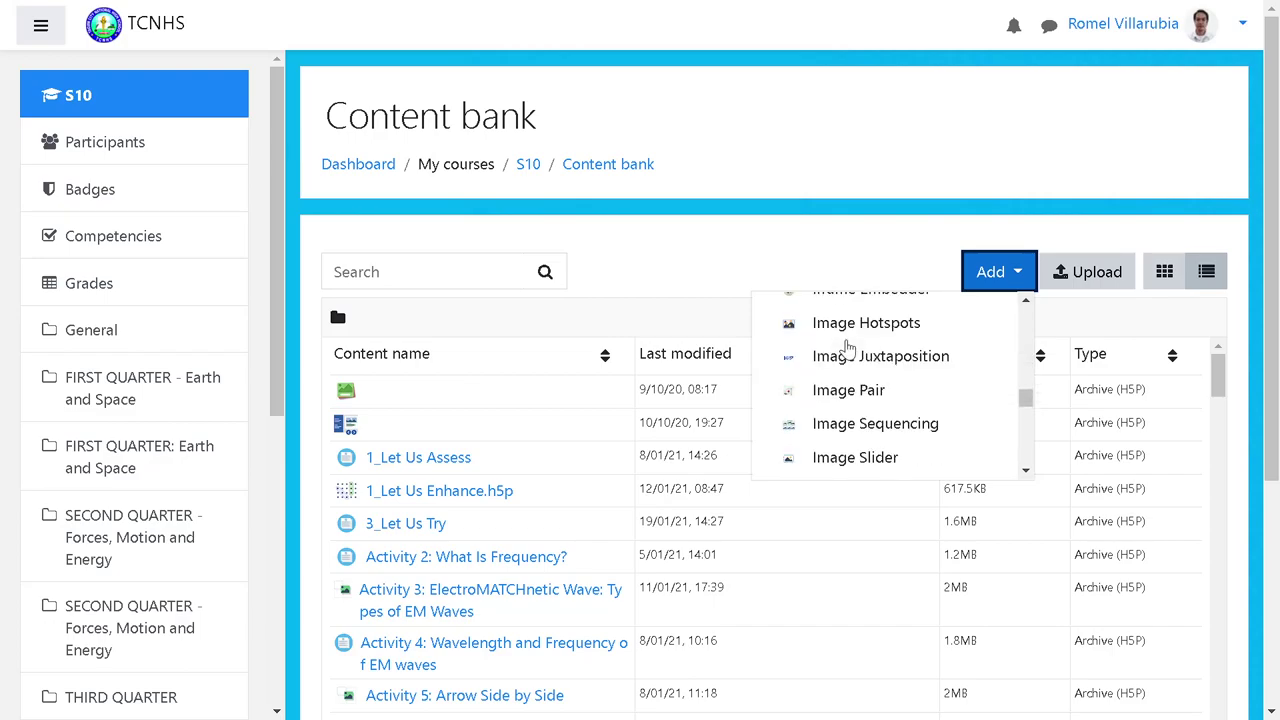
pyautogui.scroll(-8, 848, 347)
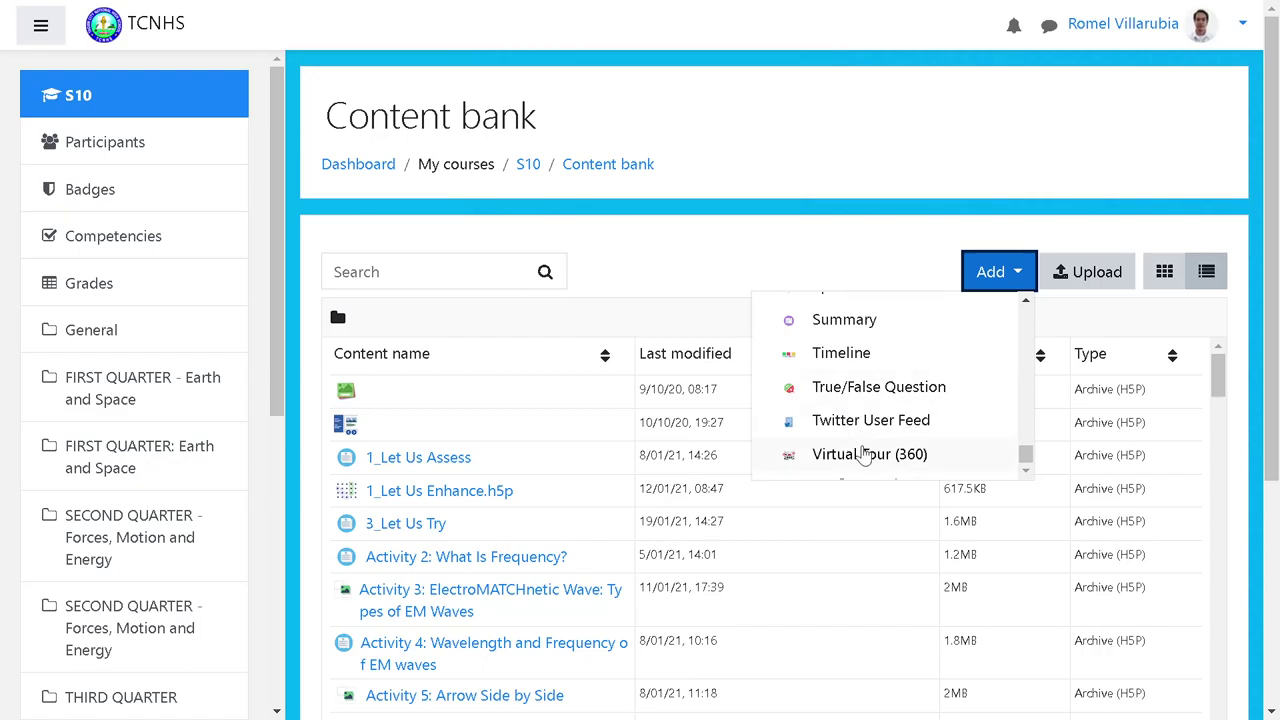
pyautogui.scroll(1, 862, 452)
pyautogui.scroll(2, 862, 452)
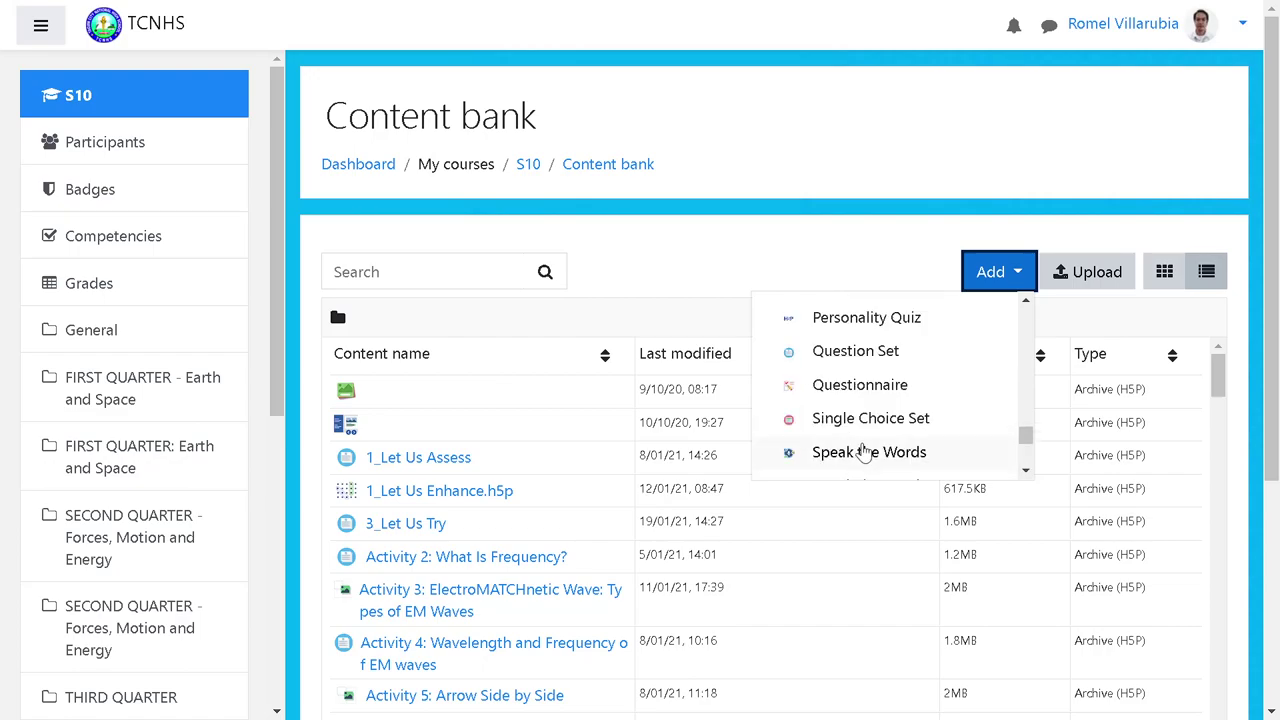
pyautogui.scroll(2, 862, 452)
pyautogui.scroll(4, 862, 452)
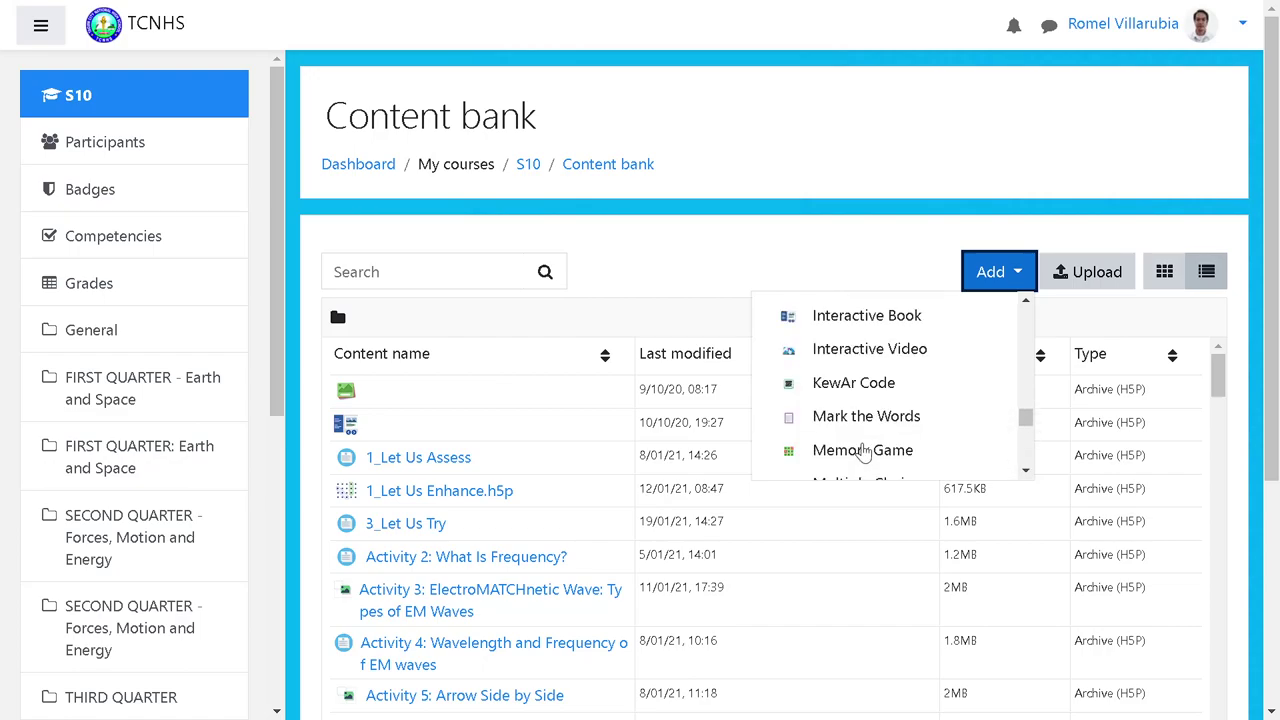
pyautogui.scroll(3, 862, 452)
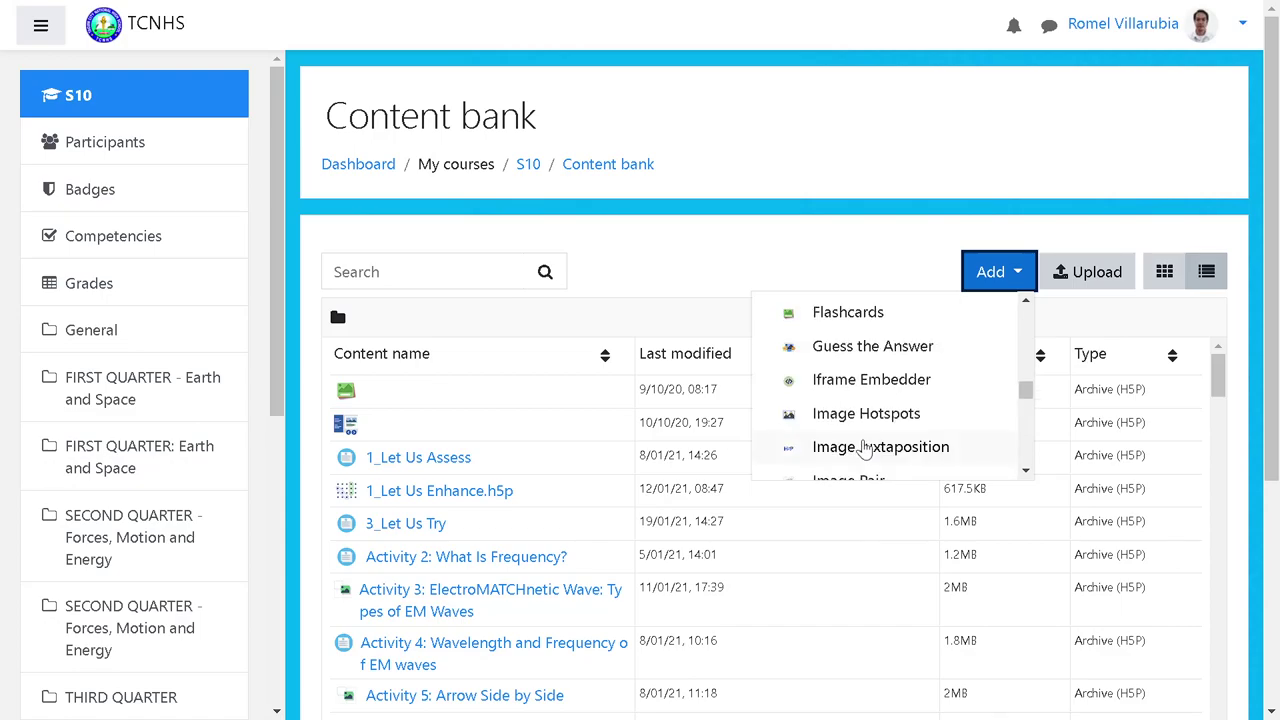
pyautogui.scroll(2, 864, 448)
pyautogui.click(851, 380)
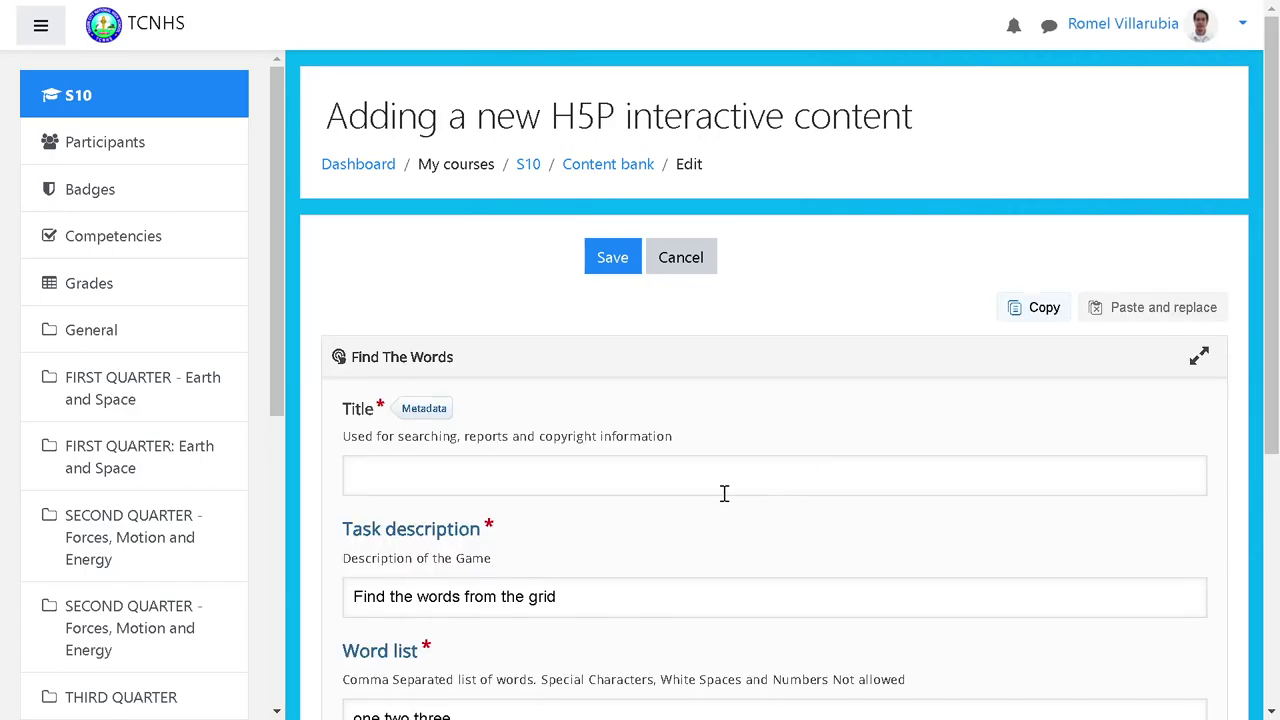
# Title the Find The Words activity "Let Us Remember"
pyautogui.click(425, 478)
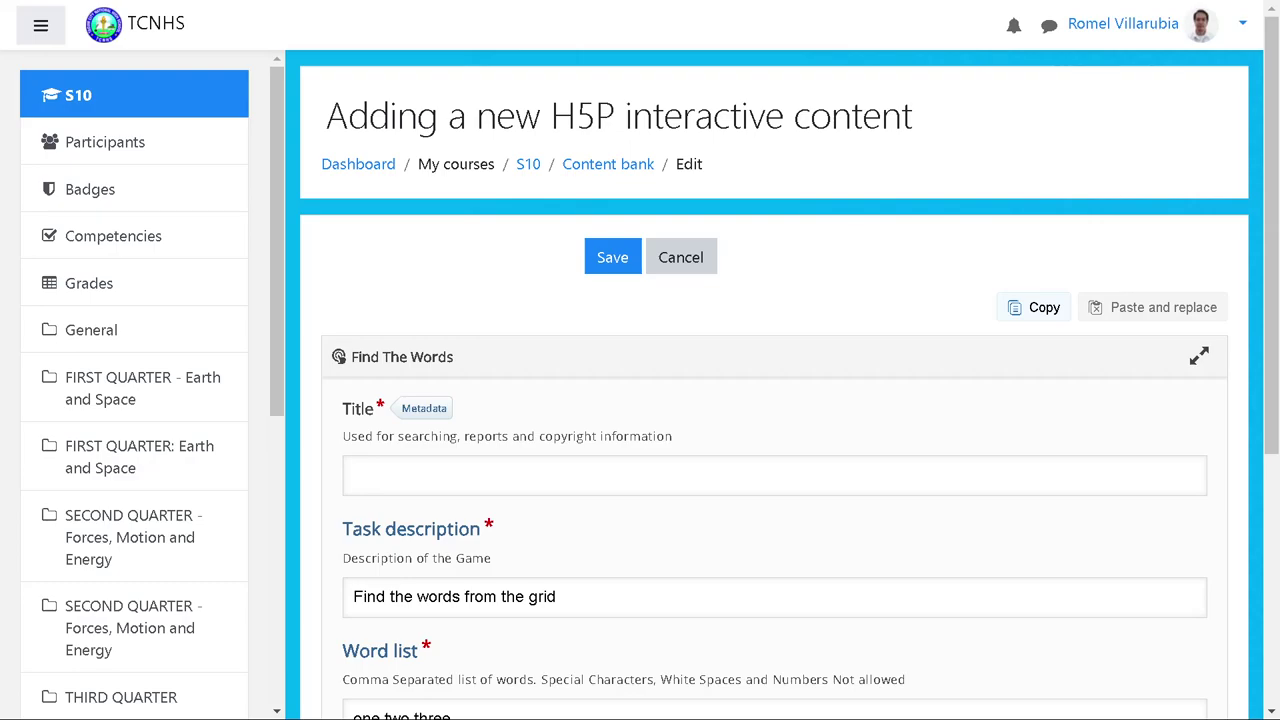
pyautogui.click(391, 465)
pyautogui.write('Let Us Remember')
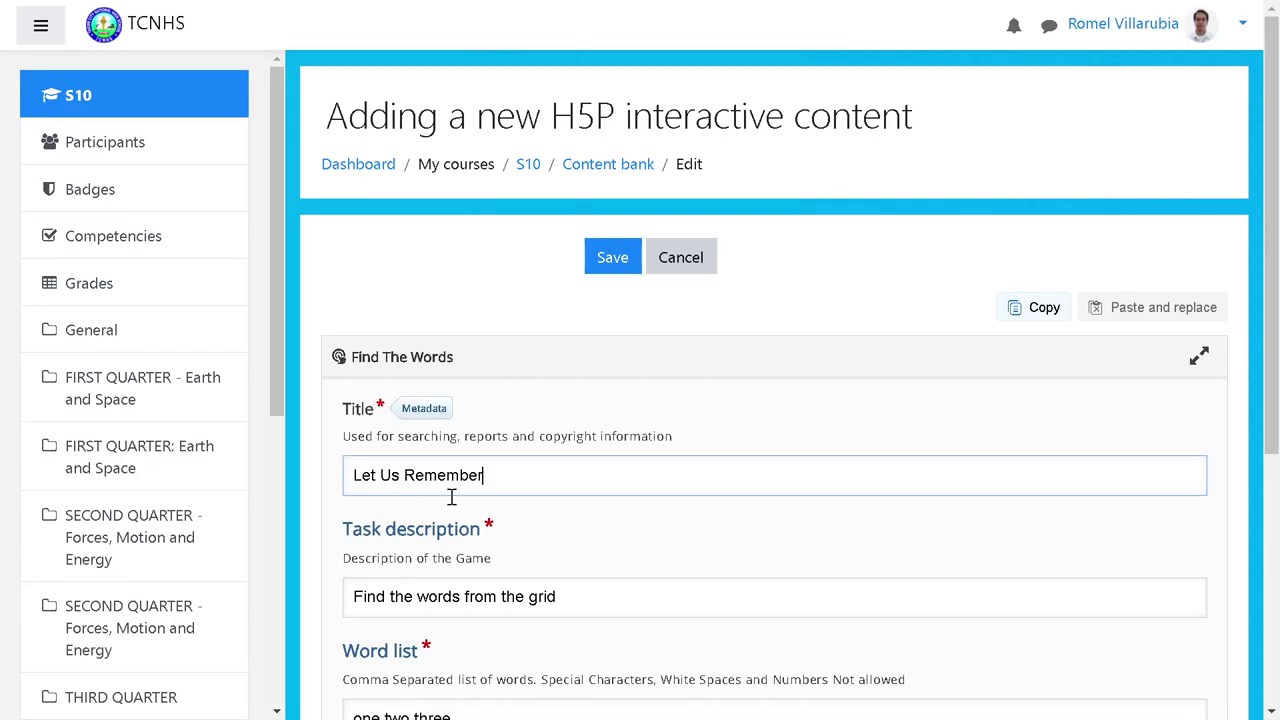
# Add a period at the end of the task description so it reads "Find the words from the grid."
pyautogui.scroll(-1, 480, 505)
pyautogui.scroll(-1, 480, 505)
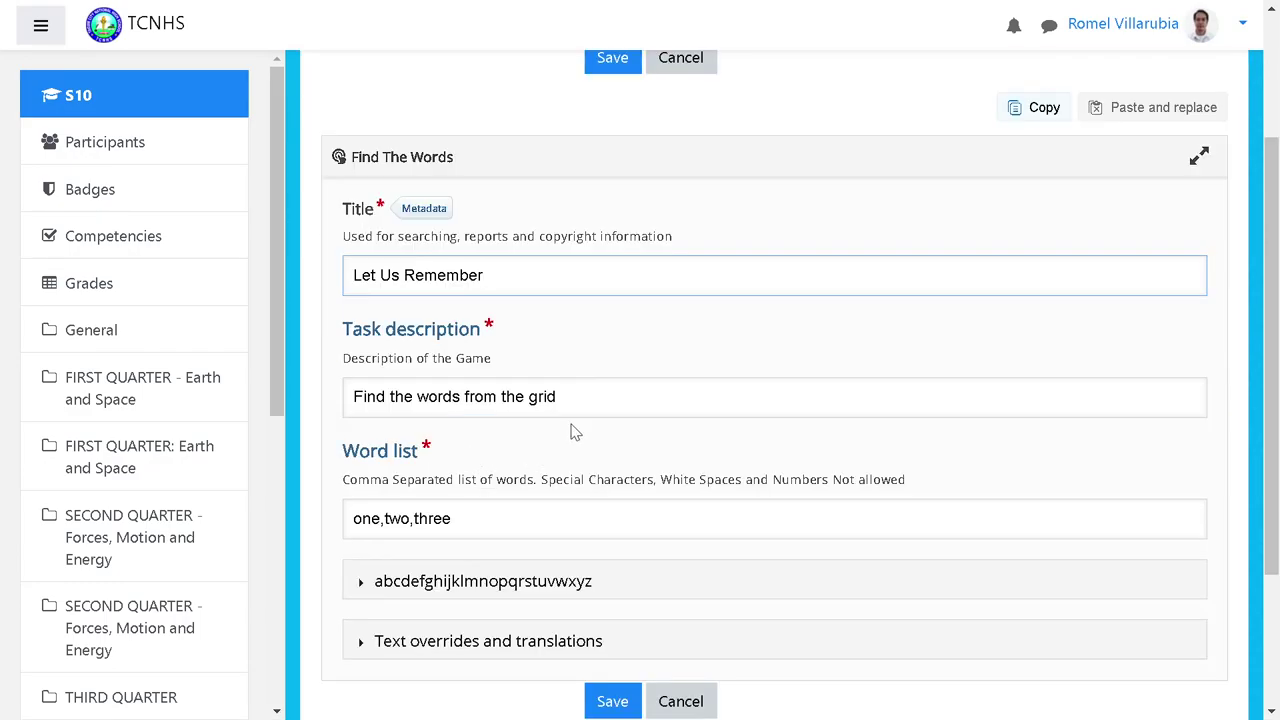
pyautogui.scroll(-2, 596, 421)
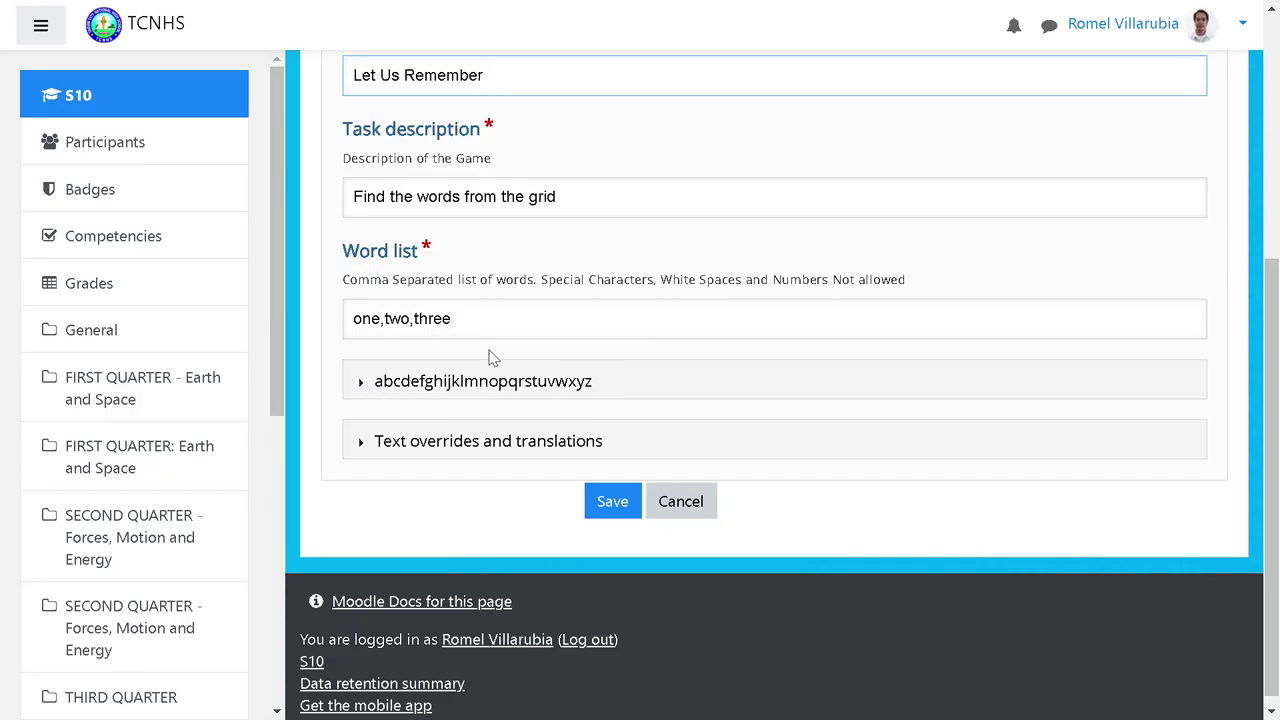
pyautogui.scroll(1, 490, 357)
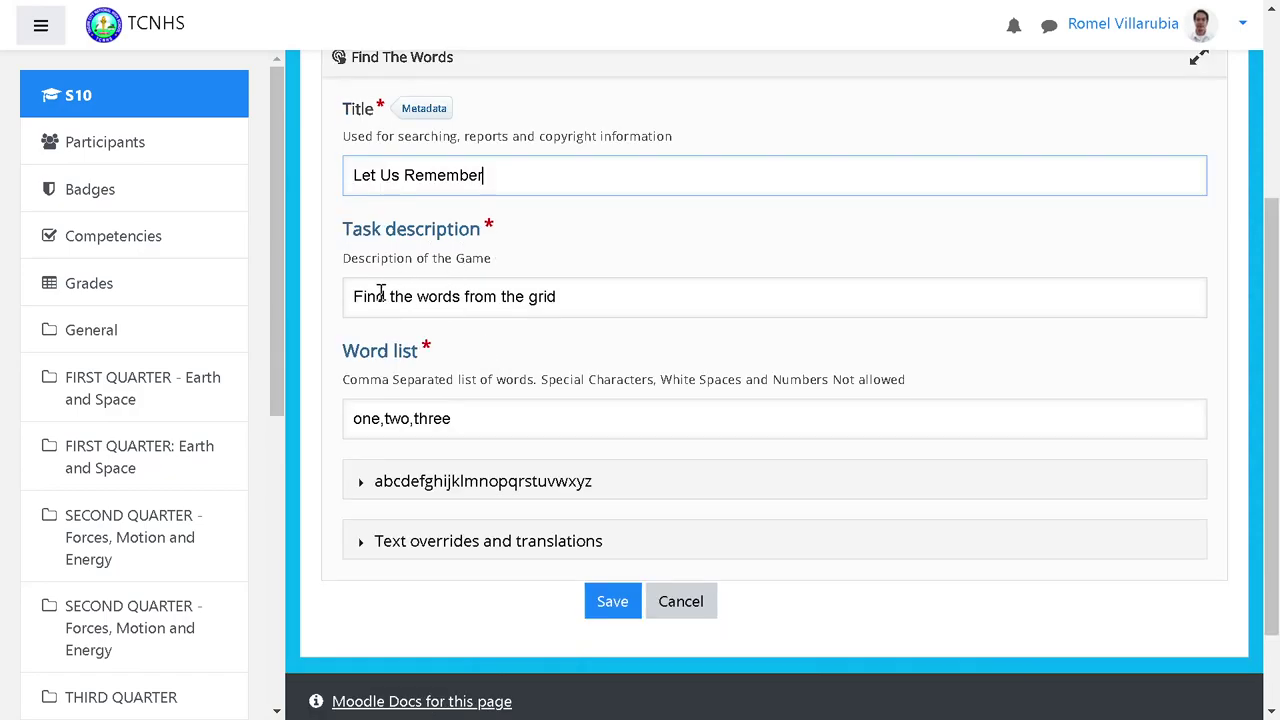
pyautogui.click(568, 298)
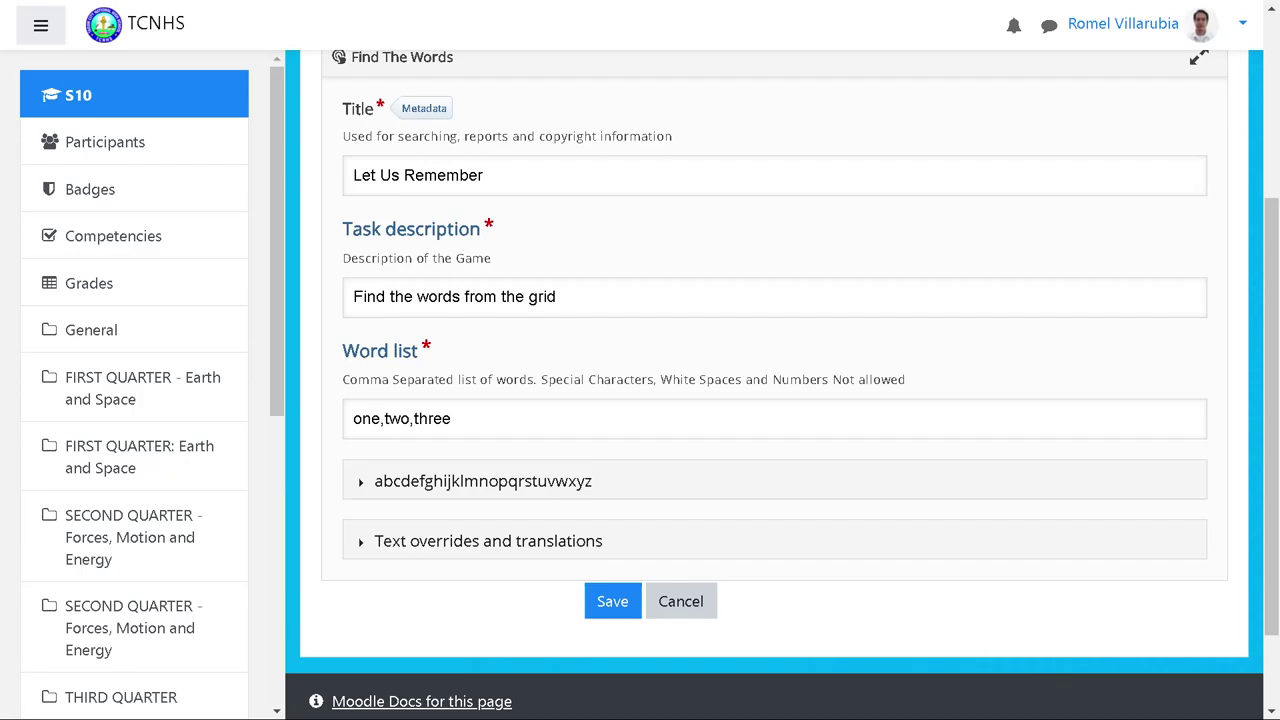
pyautogui.click(556, 298)
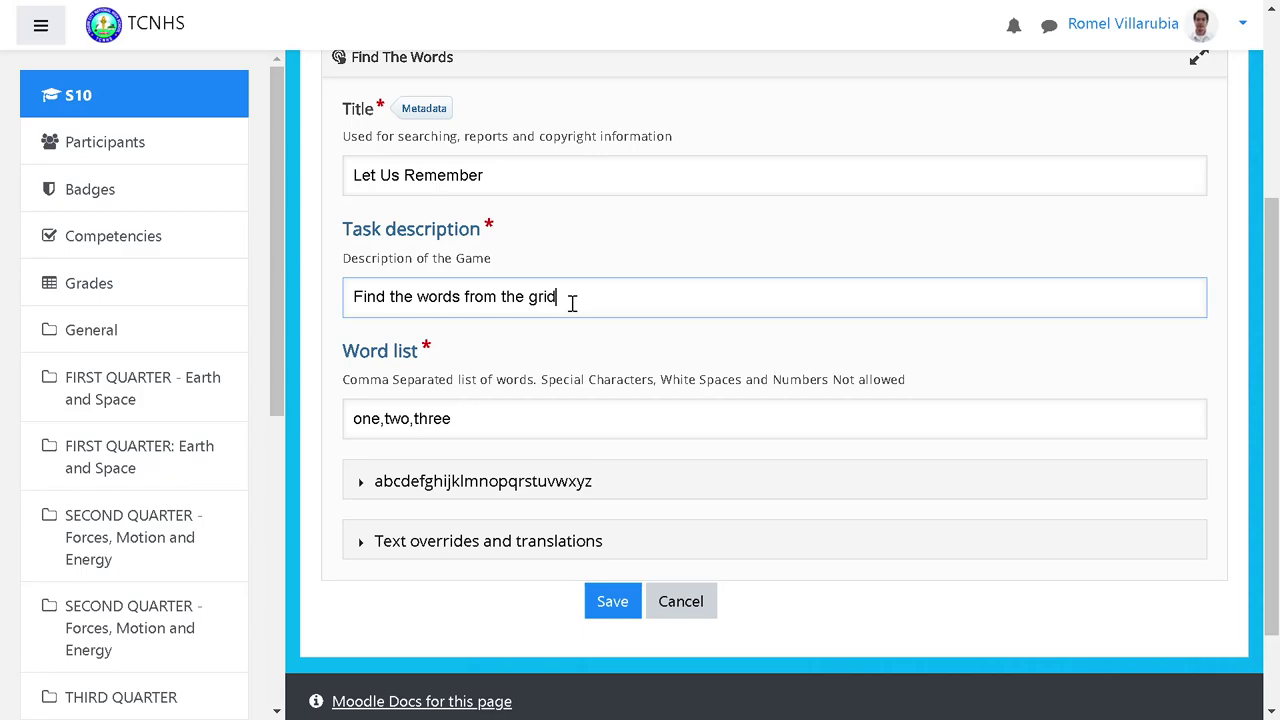
pyautogui.write('.')
# Replace the sample words in the word list with "temperature" in lowercase, followed by a comma
pyautogui.moveTo(346, 351); pyautogui.dragTo(447, 358)
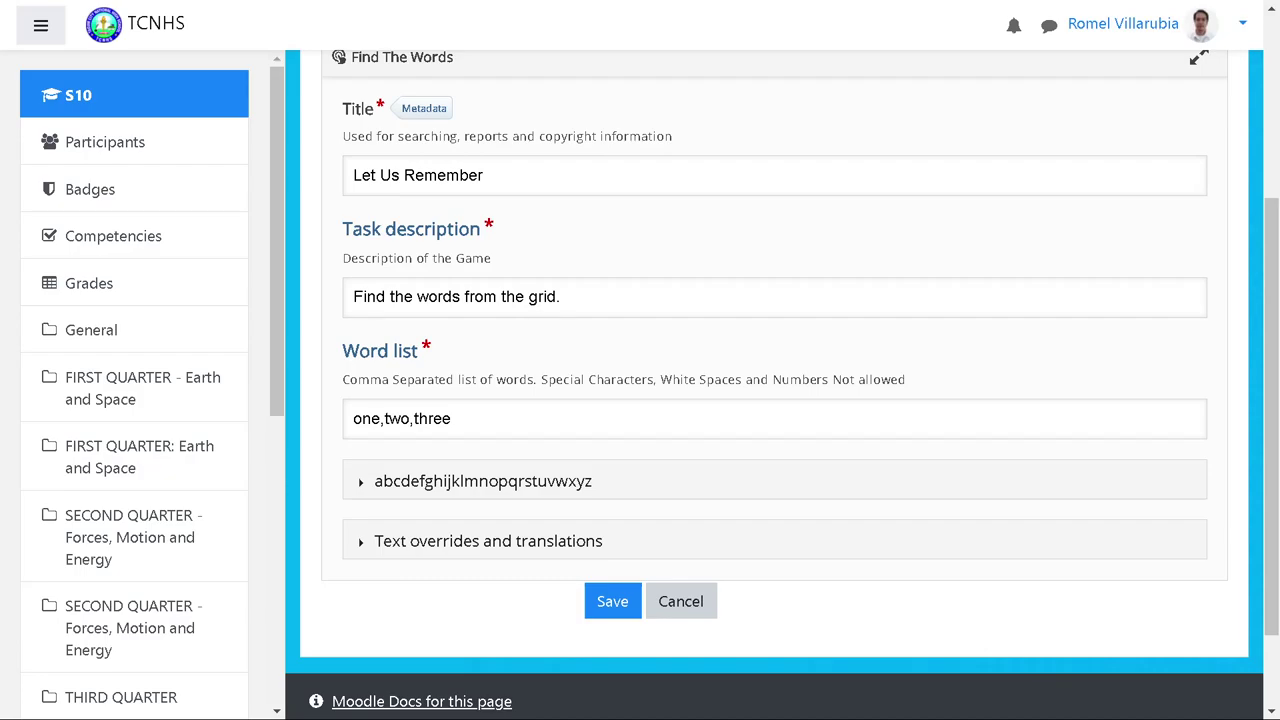
pyautogui.click(355, 418)
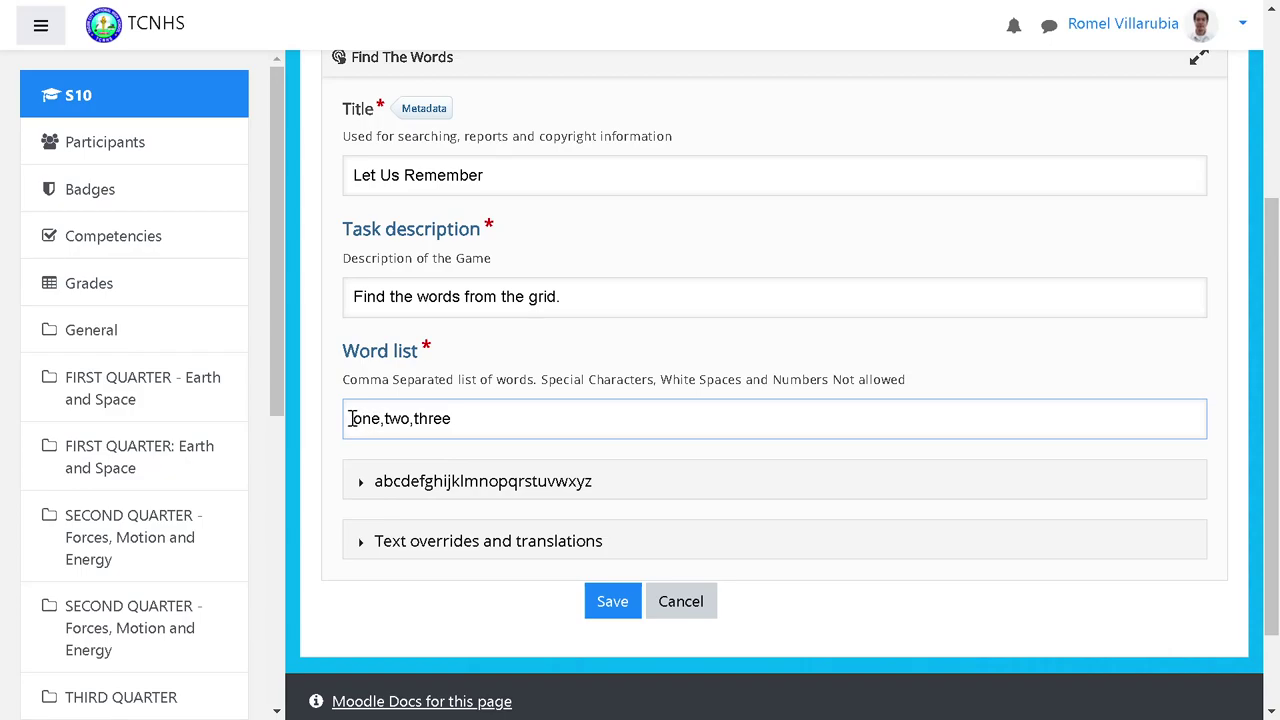
pyautogui.moveTo(350, 418); pyautogui.dragTo(483, 427)
pyautogui.write('Temperature')
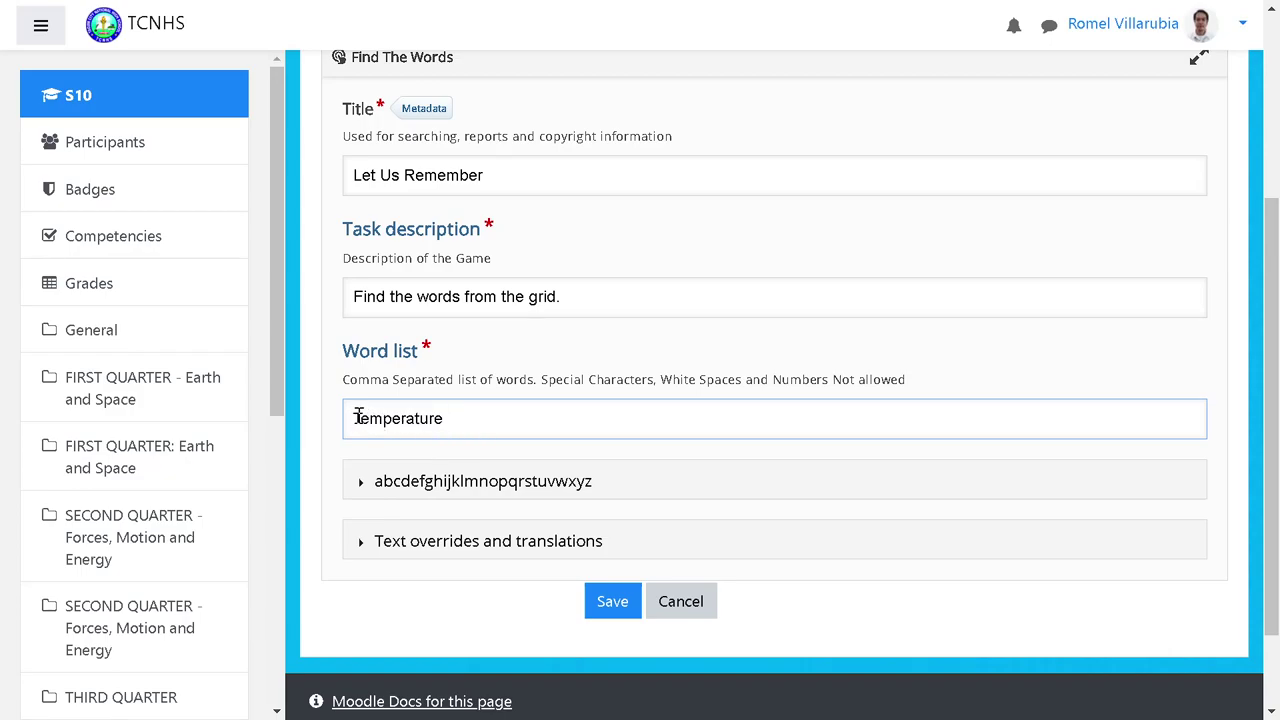
pyautogui.press('Home')
pyautogui.press('Delete')
pyautogui.write('t')
pyautogui.press('Right')
pyautogui.press('Right')
pyautogui.press('Right')
pyautogui.press('Right')
pyautogui.press('Right')
pyautogui.press('Right')
pyautogui.press('Right')
pyautogui.press('Right')
pyautogui.press('Right')
pyautogui.press('Right')
pyautogui.write(',')
# Append "Catalyst" and "Concentration" to the word list, separated by a comma
pyautogui.hotkey('alt', 'Tab')
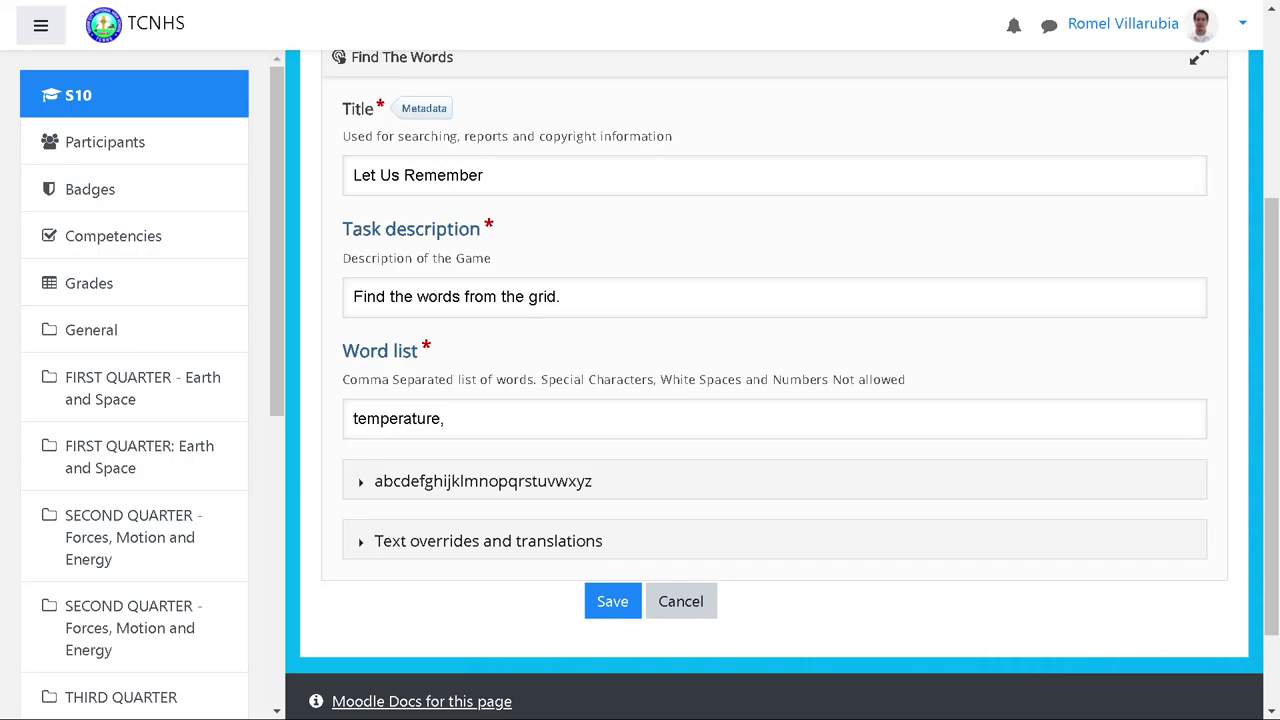
pyautogui.click(610, 401)
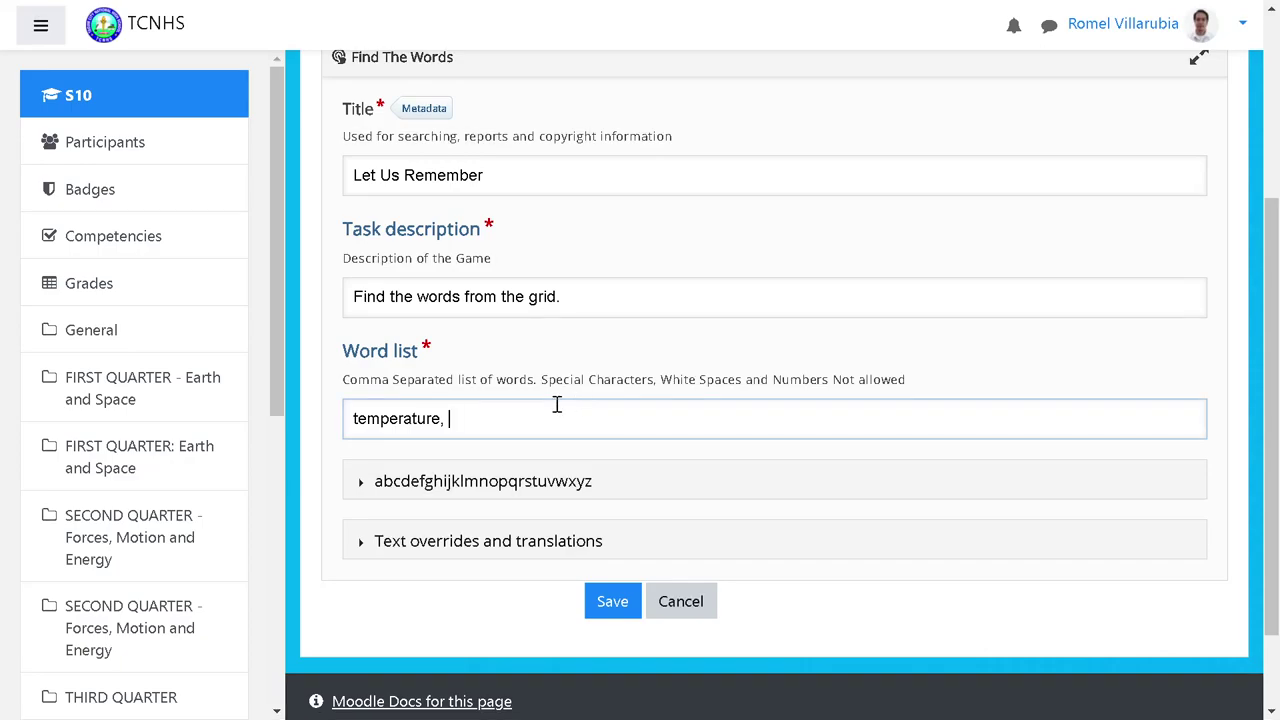
pyautogui.write('Catalyst')
pyautogui.write(',')
pyautogui.hotkey('alt', 'Tab')
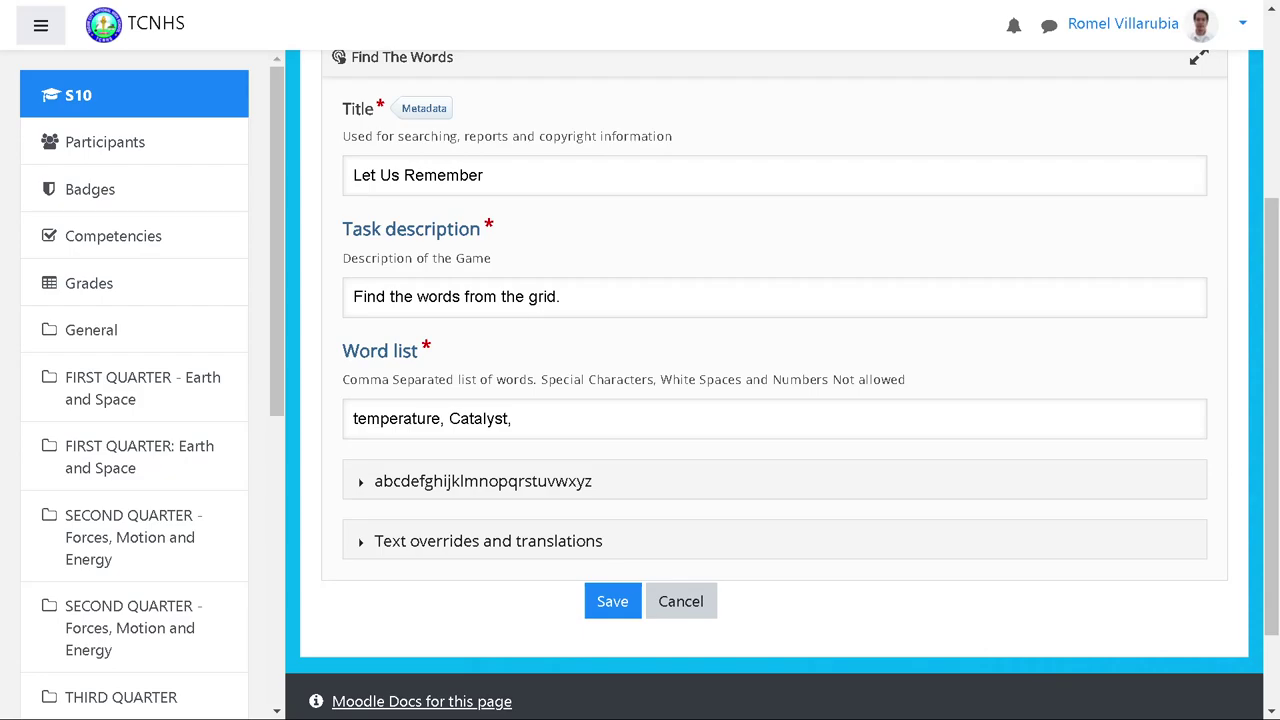
pyautogui.click(623, 418)
pyautogui.click(551, 430)
pyautogui.write('Concentration')
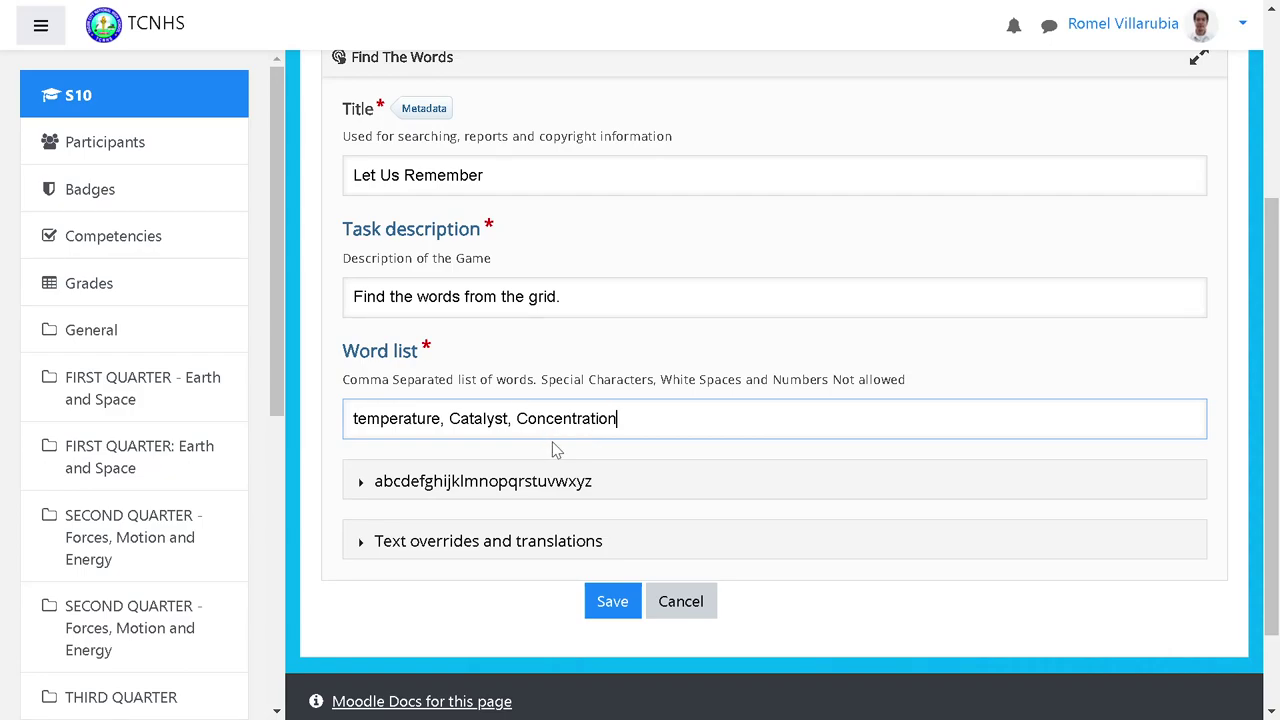
# Change the initial letters of "Catalyst" and "Concentration" to lowercase and end the word list with a comma
pyautogui.click(458, 418)
pyautogui.press('BackSpace')
pyautogui.write('c')
pyautogui.click(525, 418)
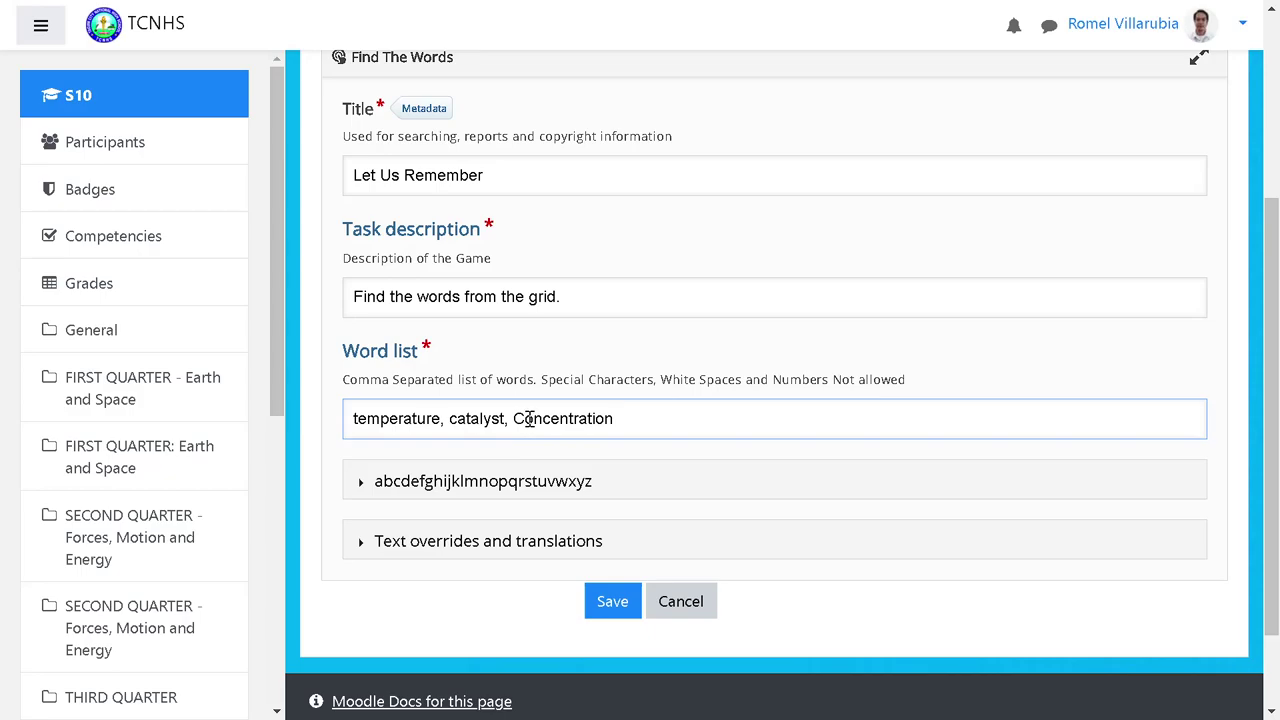
pyautogui.press('BackSpace')
pyautogui.write('c')
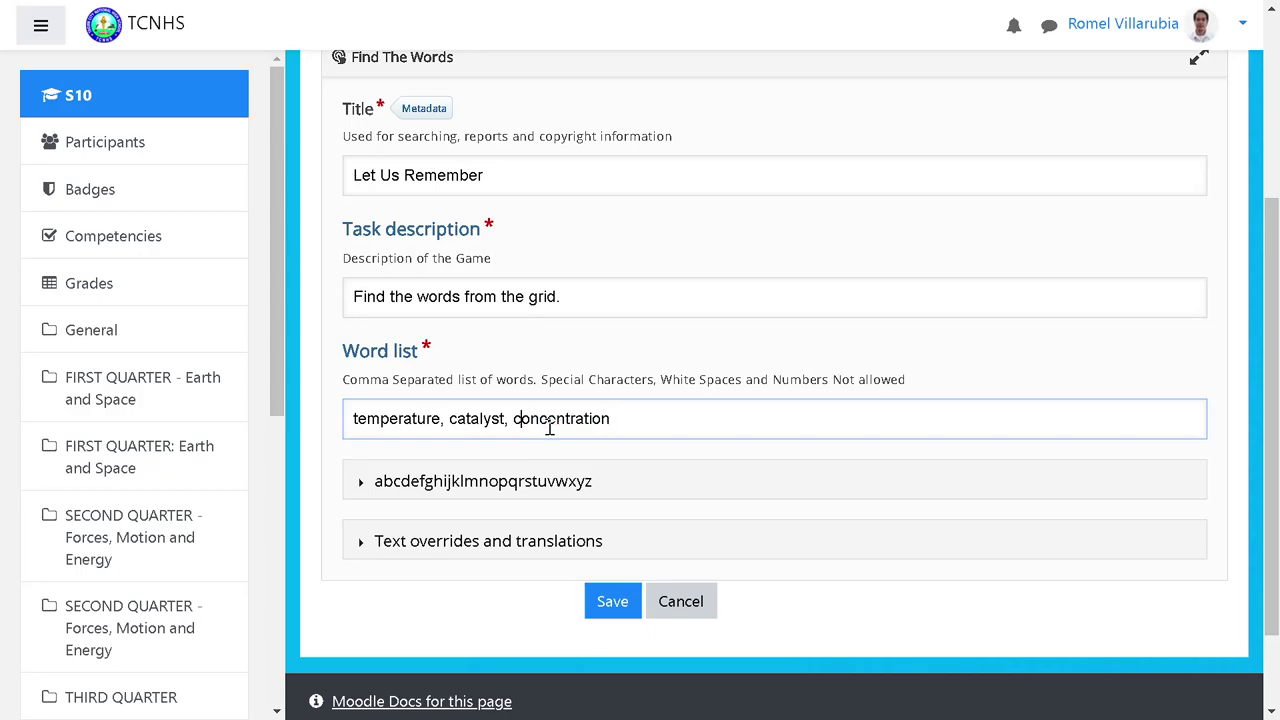
pyautogui.click(619, 422)
pyautogui.write(',')
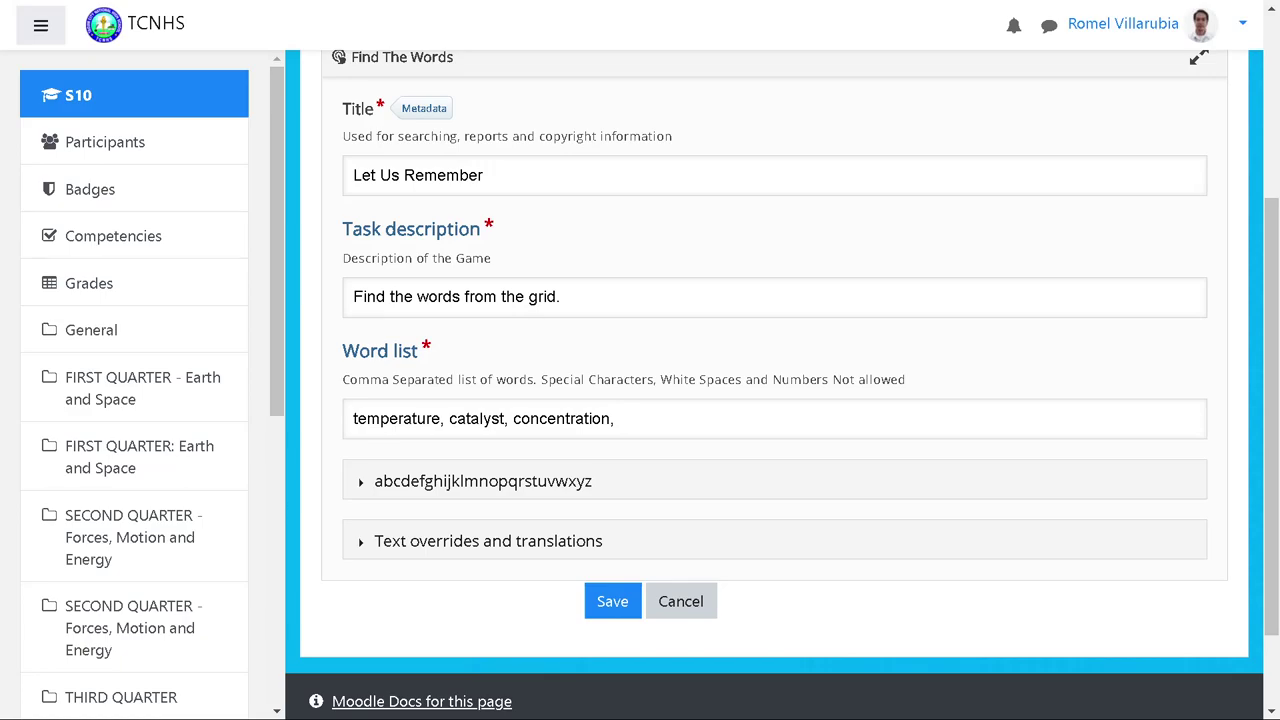
# Append "collision" in lowercase to the word list, followed by a comma
pyautogui.click(594, 430)
pyautogui.write('Collision')
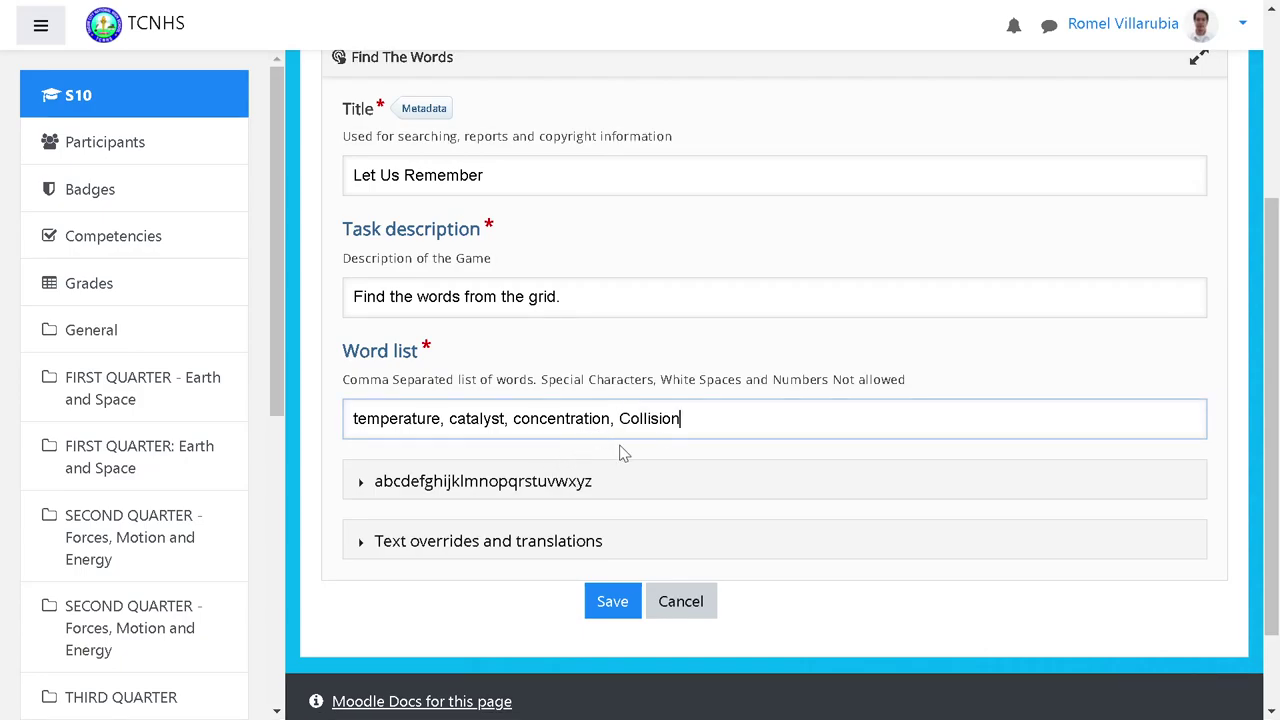
pyautogui.click(635, 430)
pyautogui.press('BackSpace')
pyautogui.write('c')
pyautogui.press('Right')
pyautogui.press('Right')
pyautogui.press('Right')
pyautogui.press('Right')
pyautogui.press('Right')
pyautogui.press('Right')
pyautogui.press('End')
pyautogui.write(',')
# Append "particle" in lowercase as the final entry of the word list
pyautogui.press('Tab')
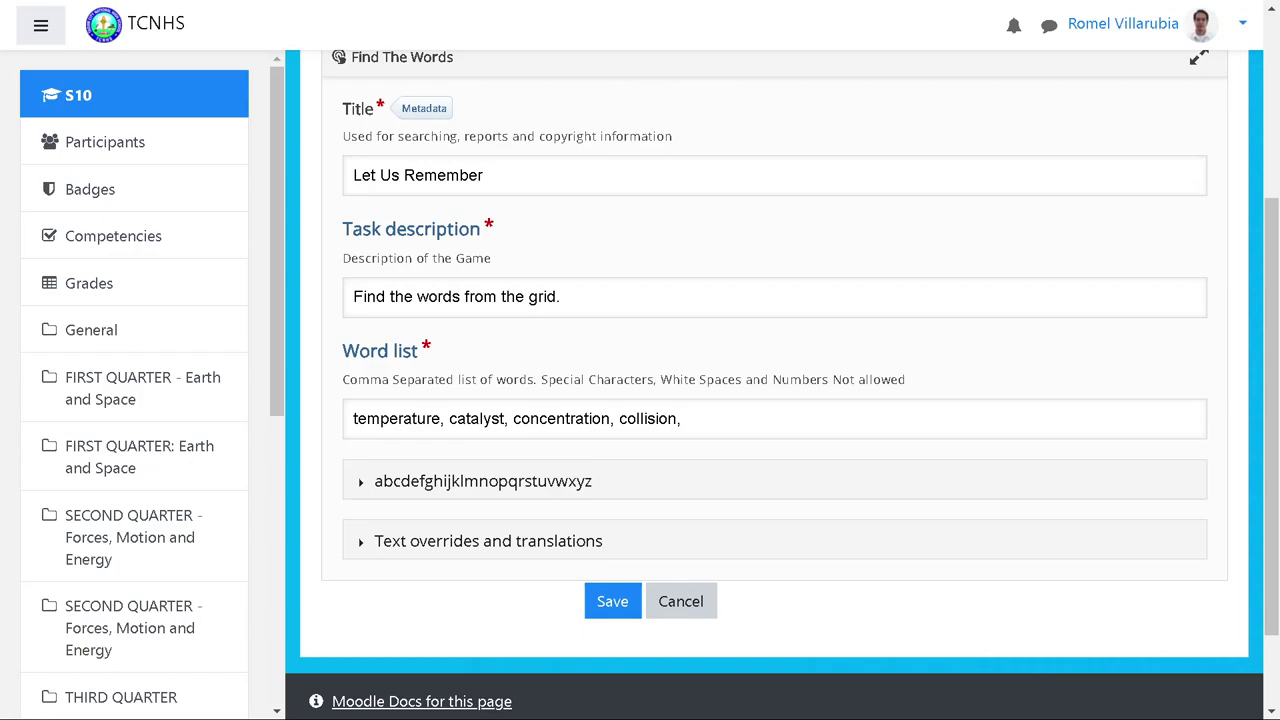
pyautogui.click(646, 414)
pyautogui.write('Particle')
pyautogui.click(698, 424)
pyautogui.press('BackSpace')
pyautogui.write('p')
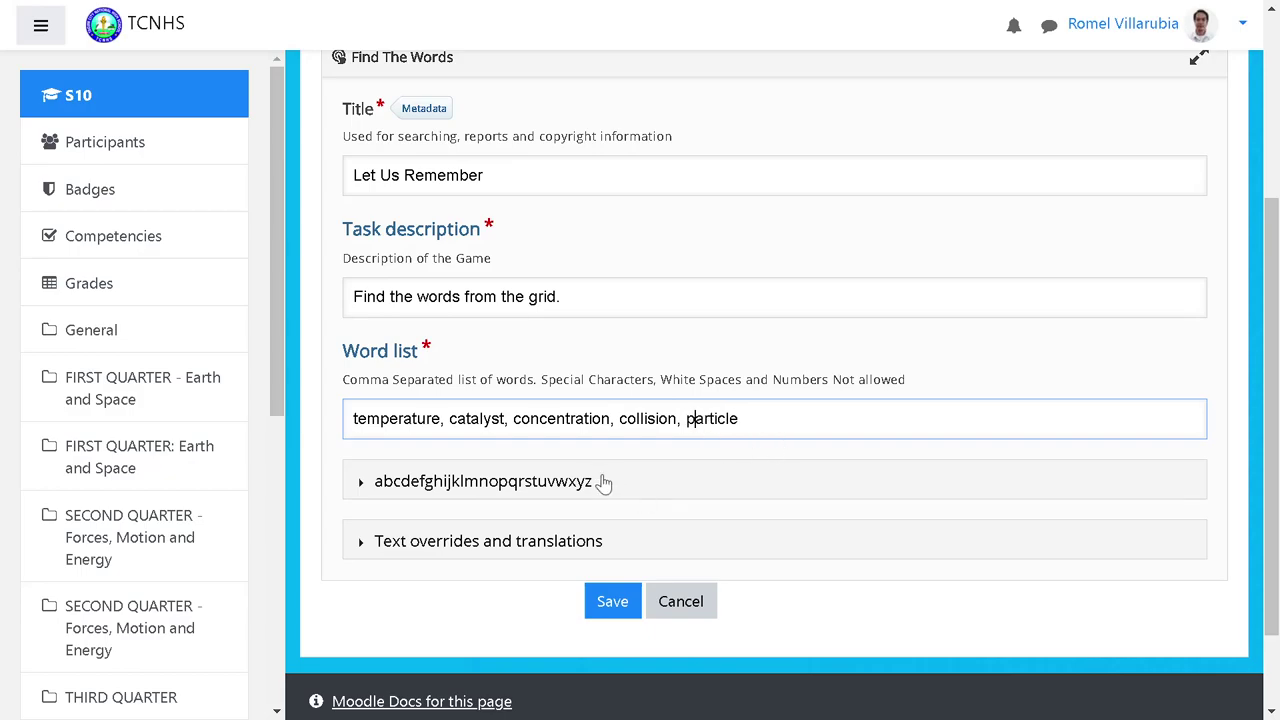
# Expand the puzzle settings group below the word list, review its orientation, letter pool and overlap options, and collapse it
pyautogui.click(361, 483)
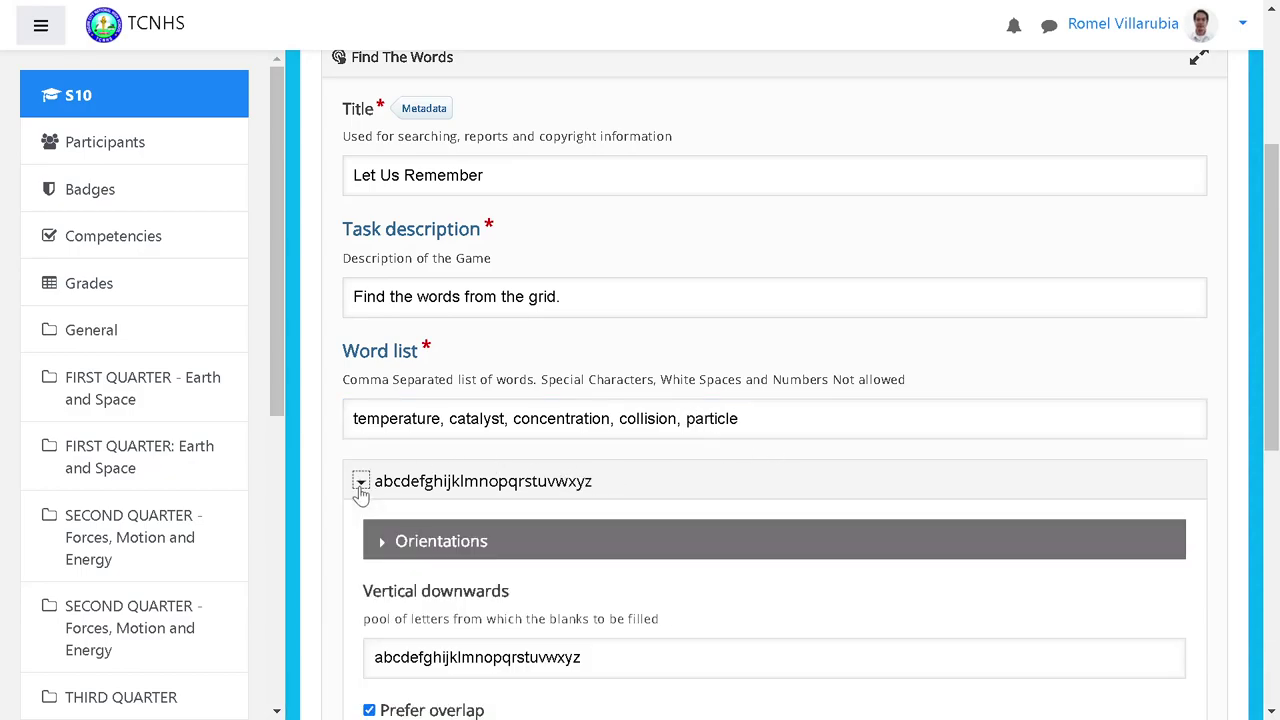
pyautogui.scroll(-1, 557, 569)
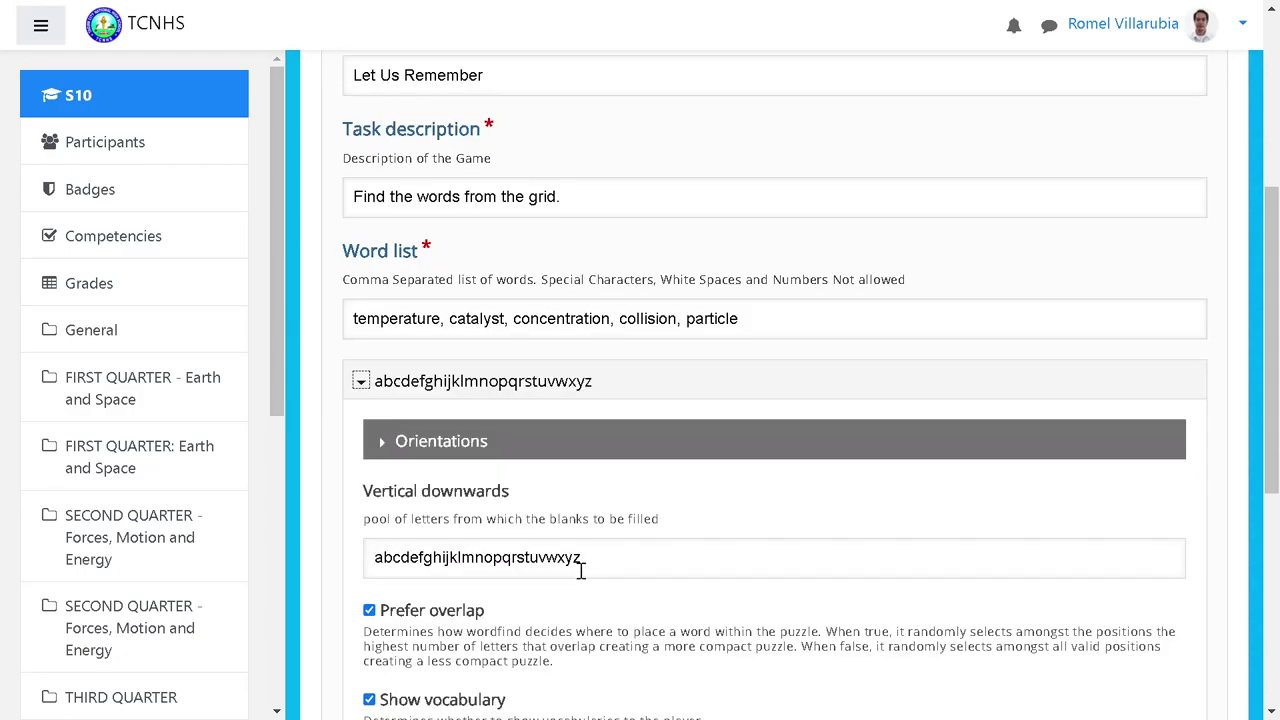
pyautogui.scroll(-2, 580, 570)
pyautogui.scroll(-1, 580, 570)
pyautogui.scroll(3, 583, 578)
pyautogui.click(361, 381)
pyautogui.scroll(4, 429, 417)
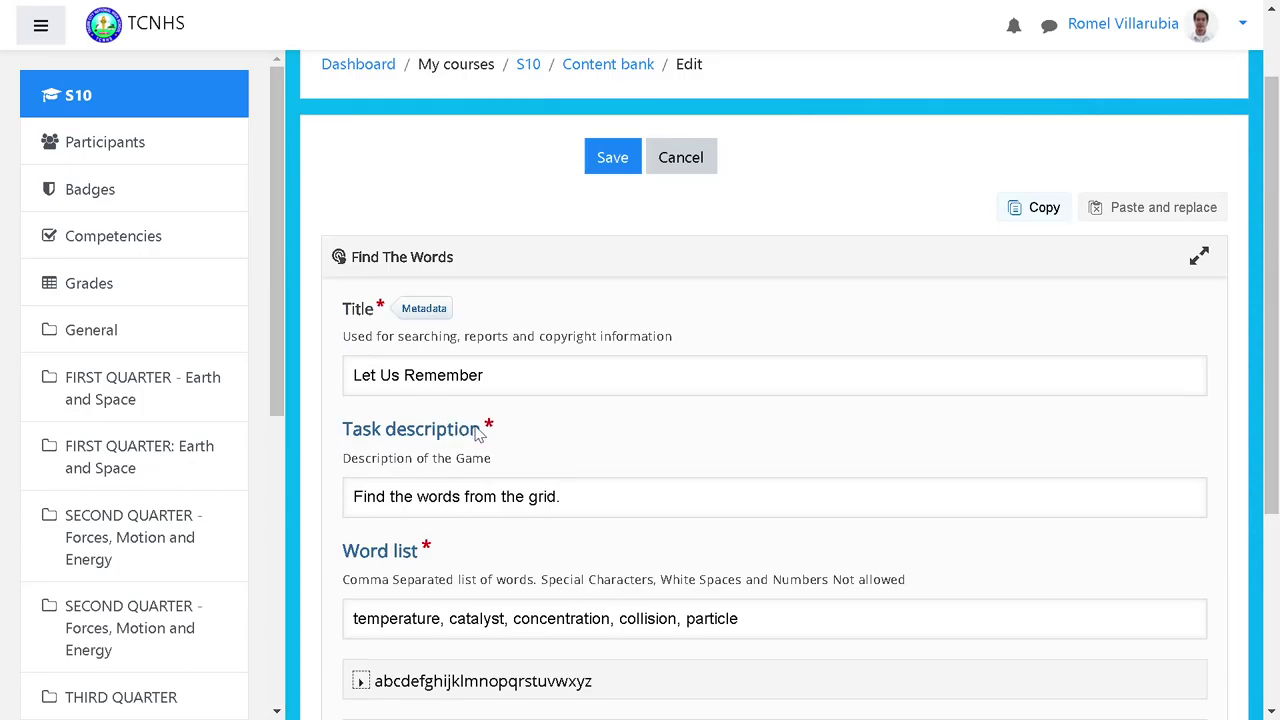
# Extend the task description to read "Find the words that related to our lesson from the grid."
pyautogui.scroll(-2, 738, 445)
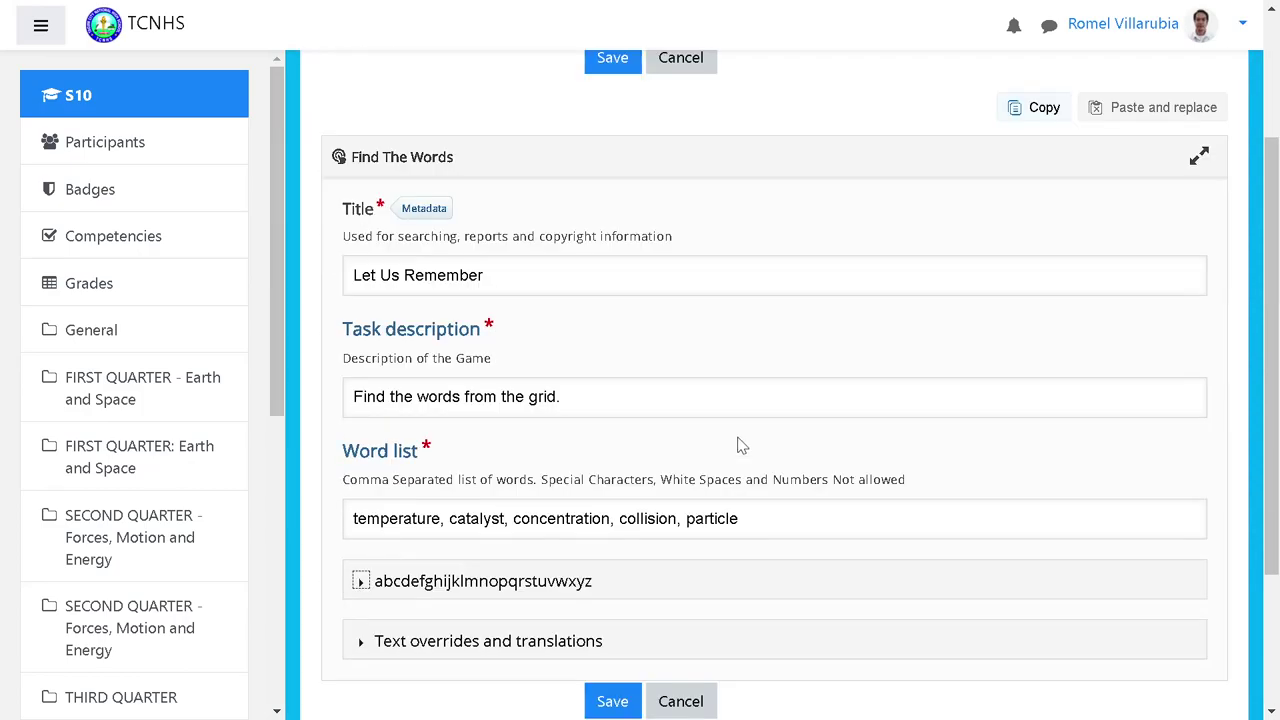
pyautogui.scroll(-2, 738, 445)
pyautogui.scroll(3, 823, 431)
pyautogui.scroll(-1, 838, 428)
pyautogui.click(460, 400)
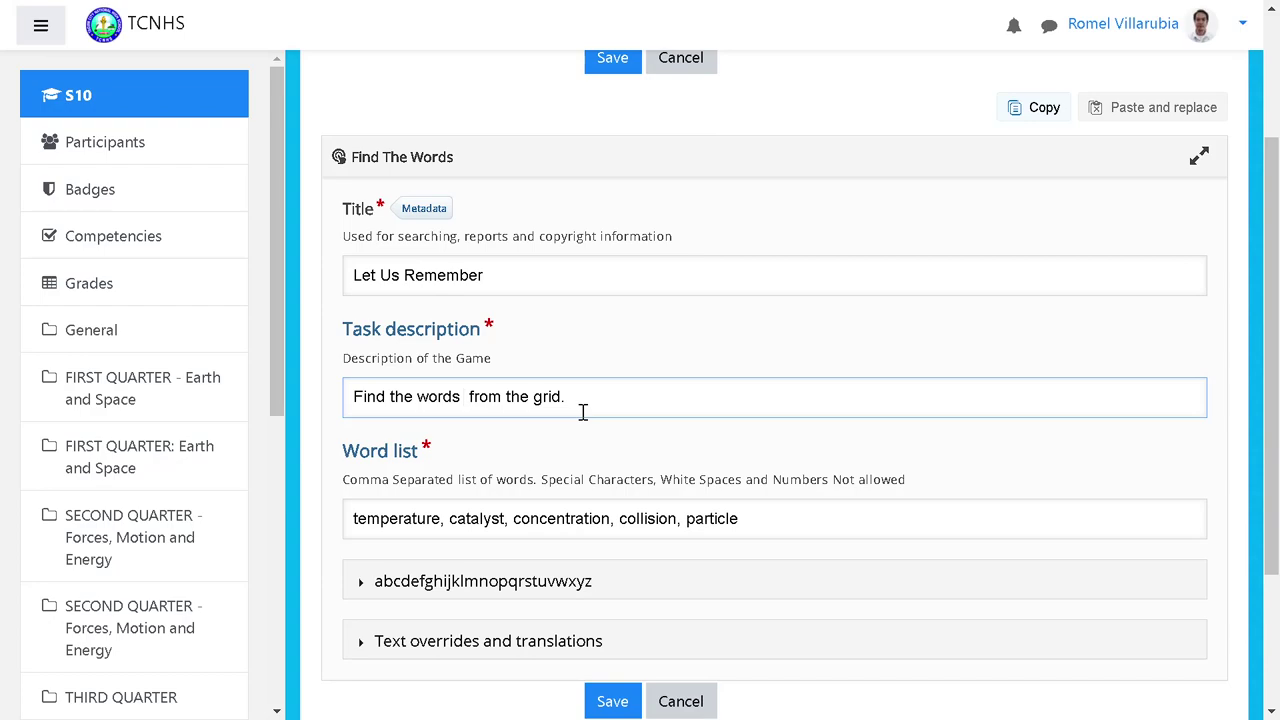
pyautogui.write('n')
pyautogui.press('BackSpace')
pyautogui.write('that related')
pyautogui.write(' to our ')
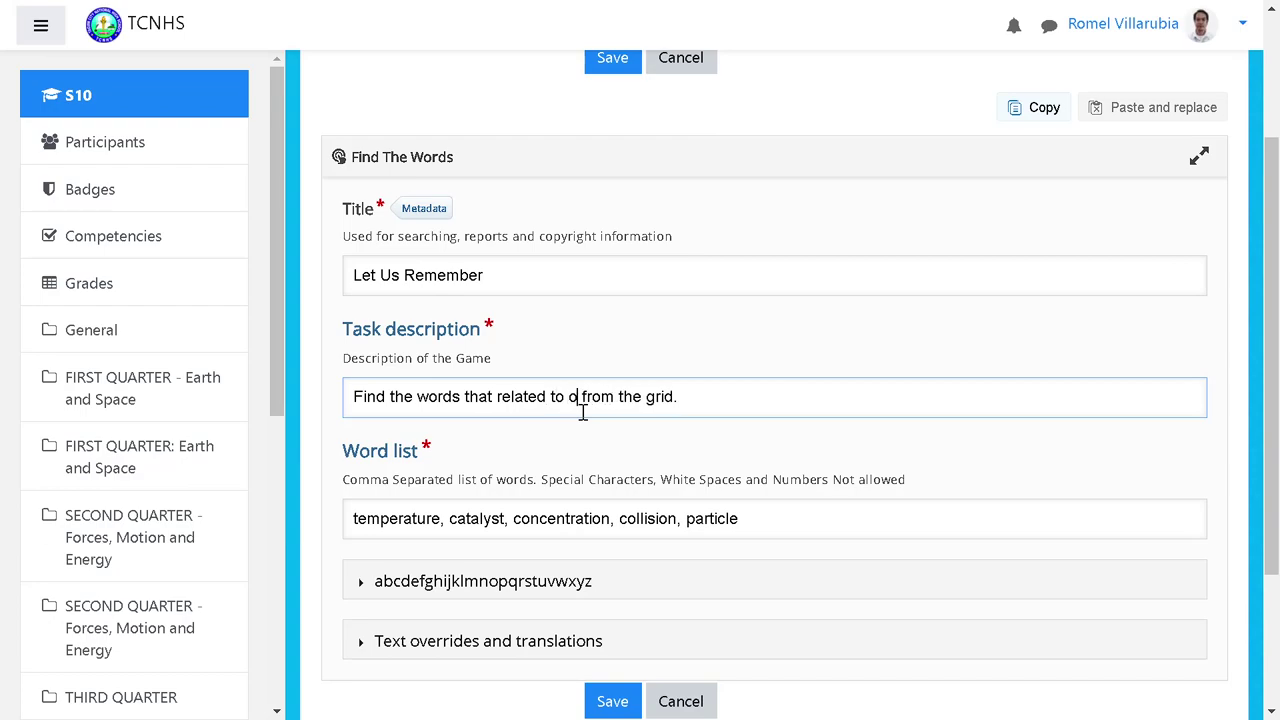
pyautogui.write('lesson')
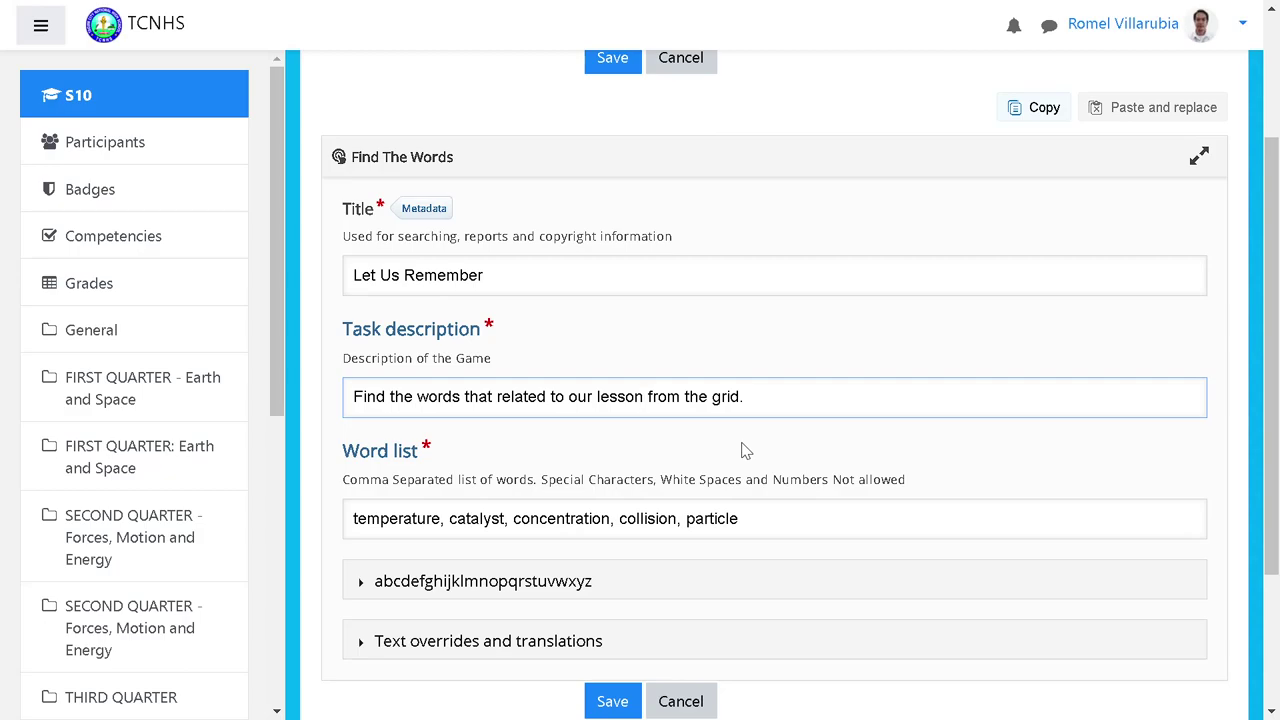
# Check the completed title, task description and word list, and save the Find The Words activity
pyautogui.scroll(-1, 745, 451)
pyautogui.scroll(-1, 815, 448)
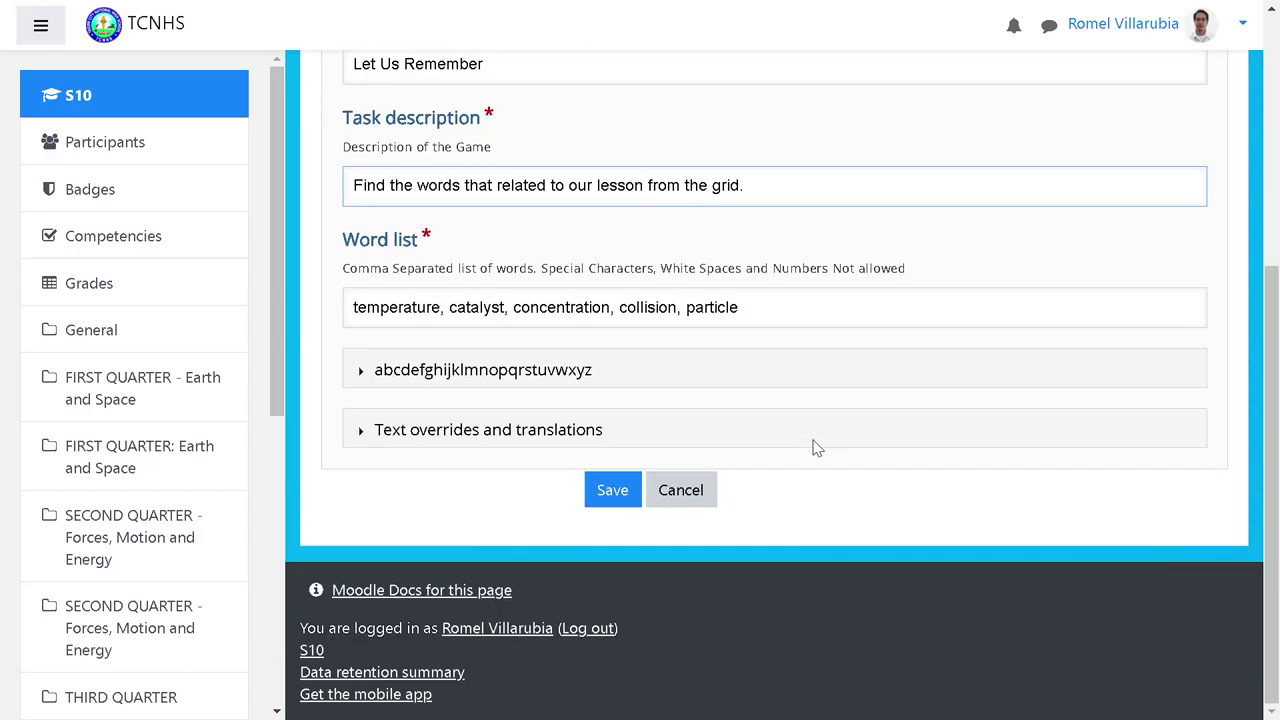
pyautogui.scroll(4, 815, 448)
pyautogui.scroll(-2, 815, 448)
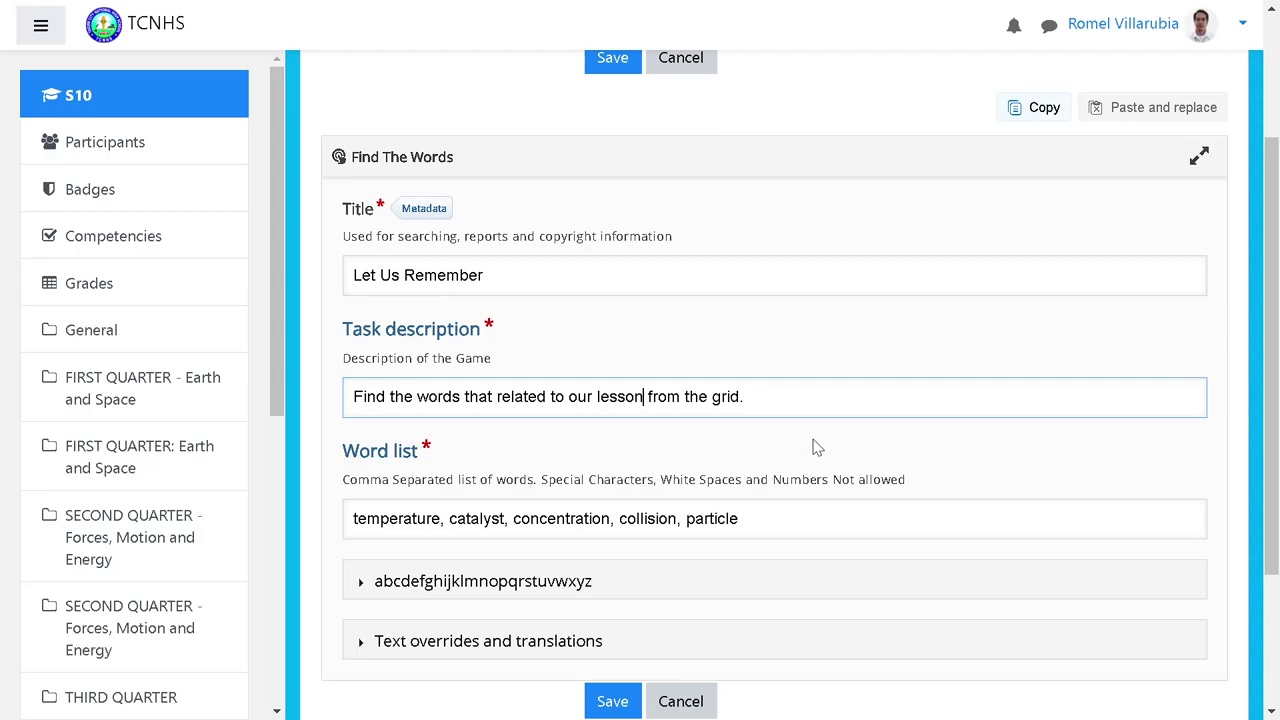
pyautogui.scroll(-2, 815, 448)
pyautogui.scroll(1, 731, 491)
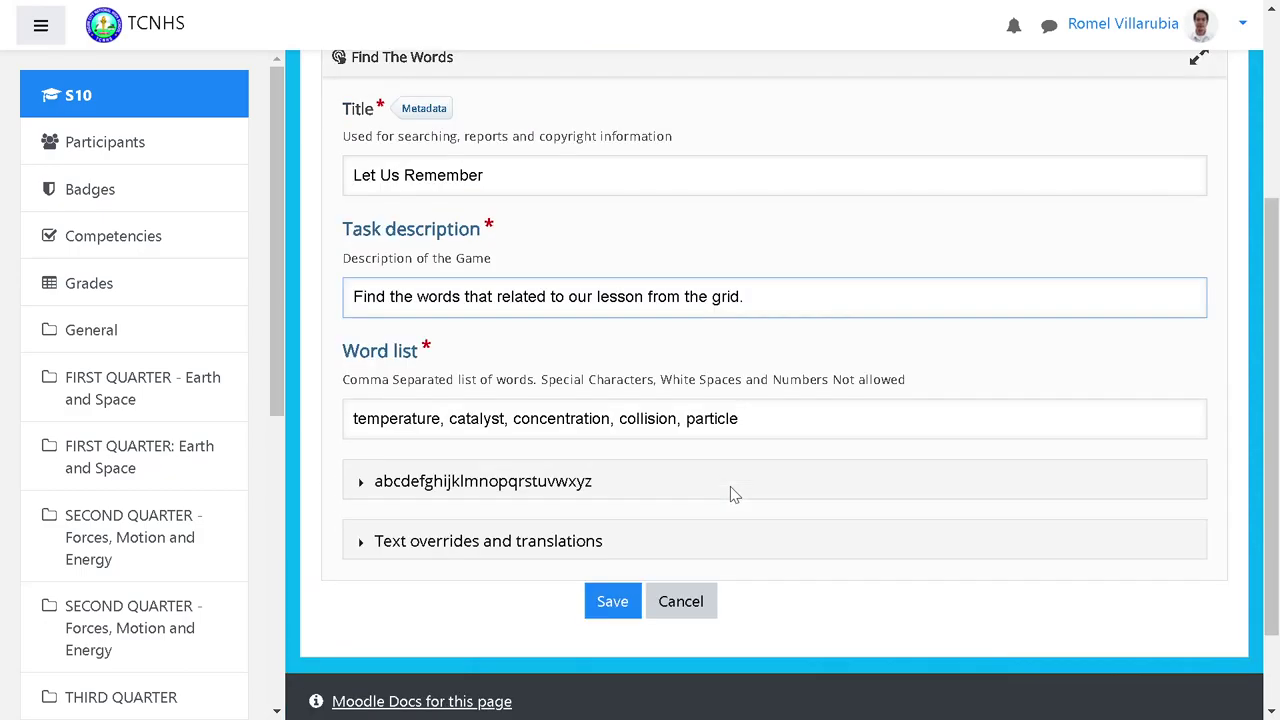
pyautogui.click(612, 612)
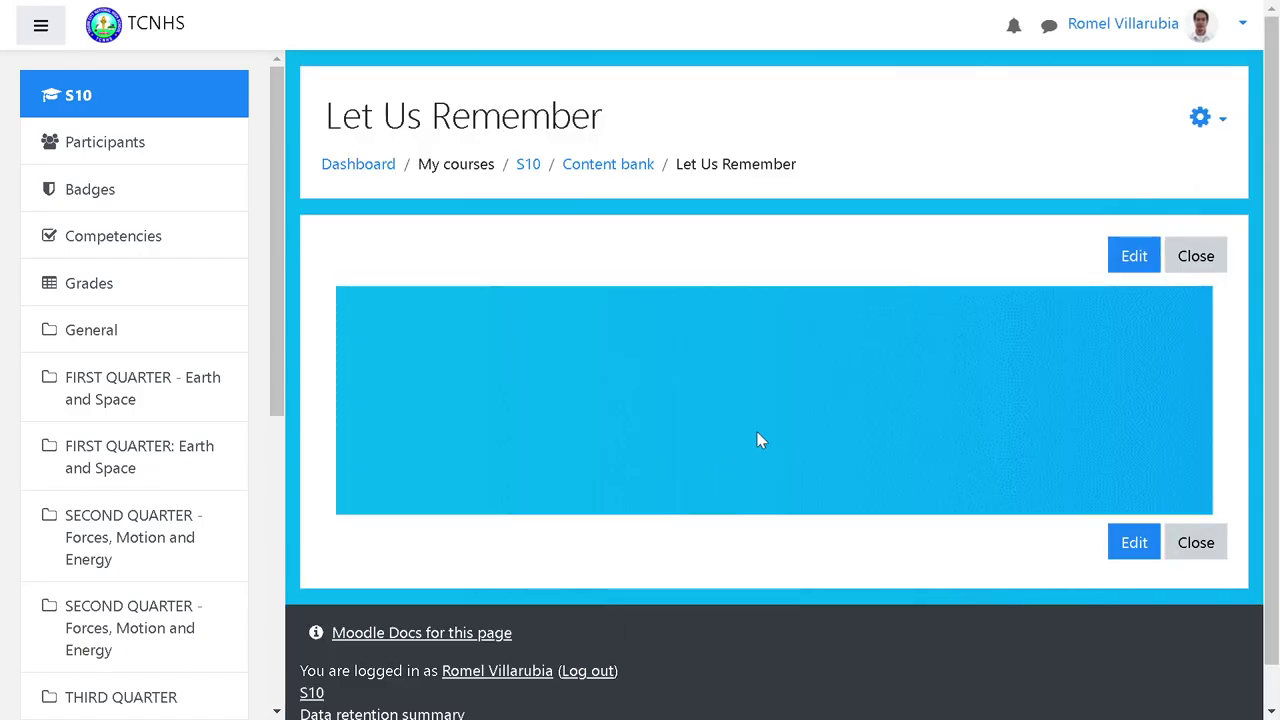
# Look over the generated puzzle and its word list, and mark "particle" and "collision" in the first two rows of the grid
pyautogui.scroll(-6, 766, 432)
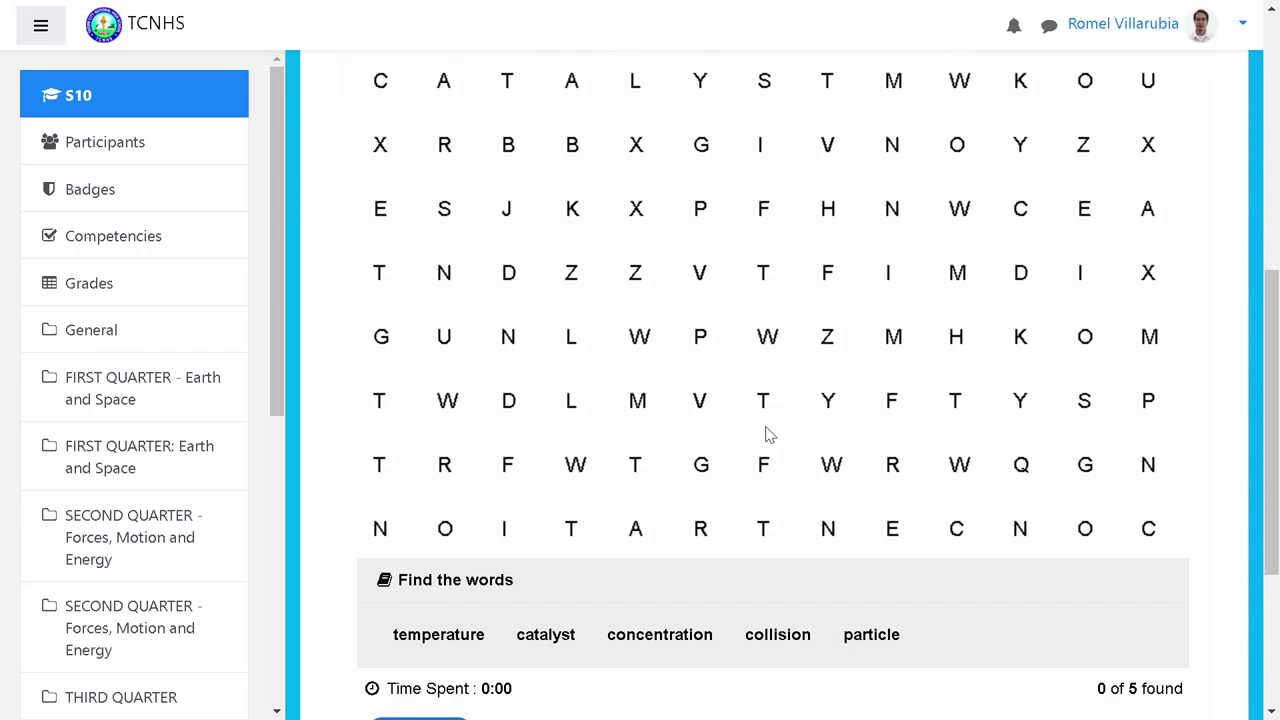
pyautogui.scroll(-2, 766, 432)
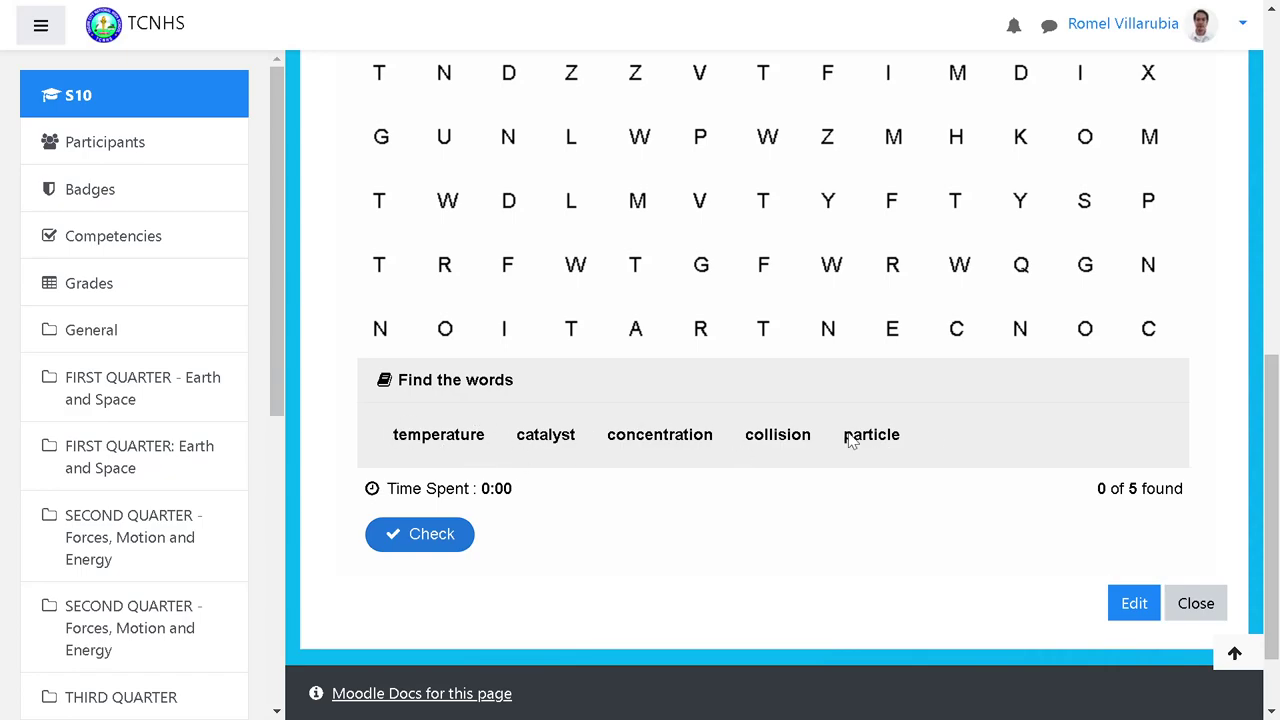
pyautogui.scroll(1, 905, 450)
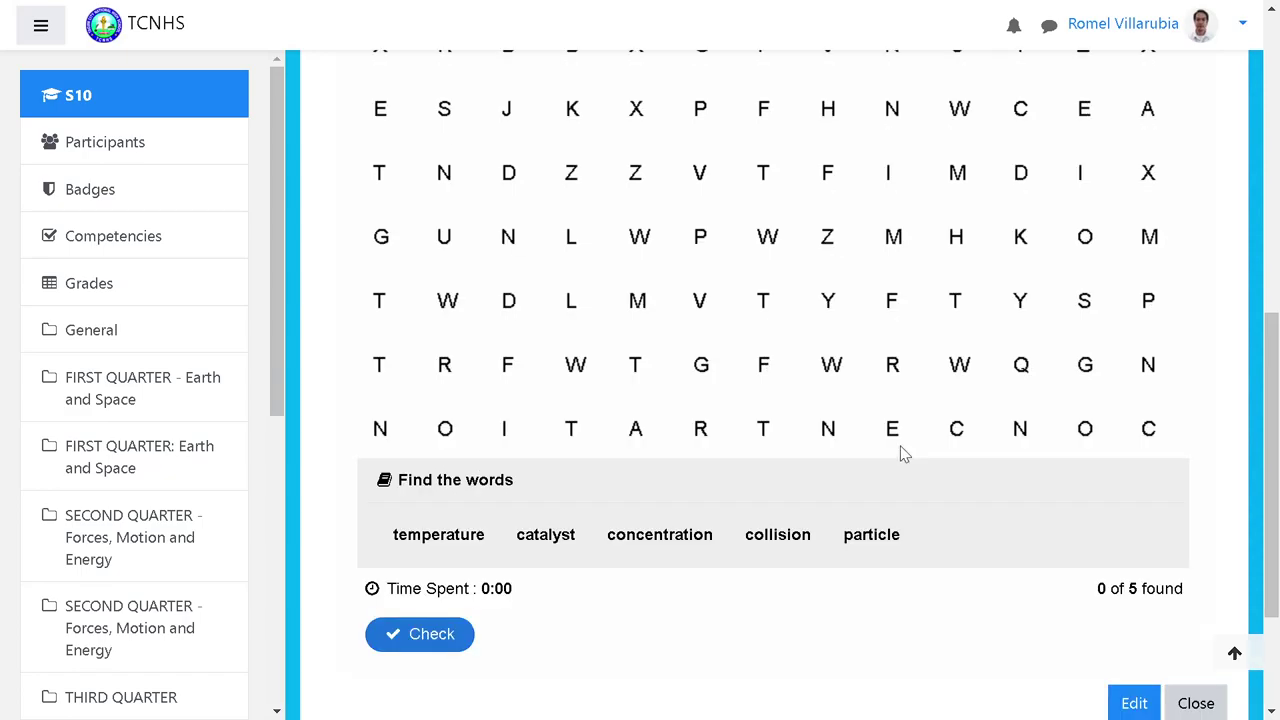
pyautogui.scroll(3, 900, 444)
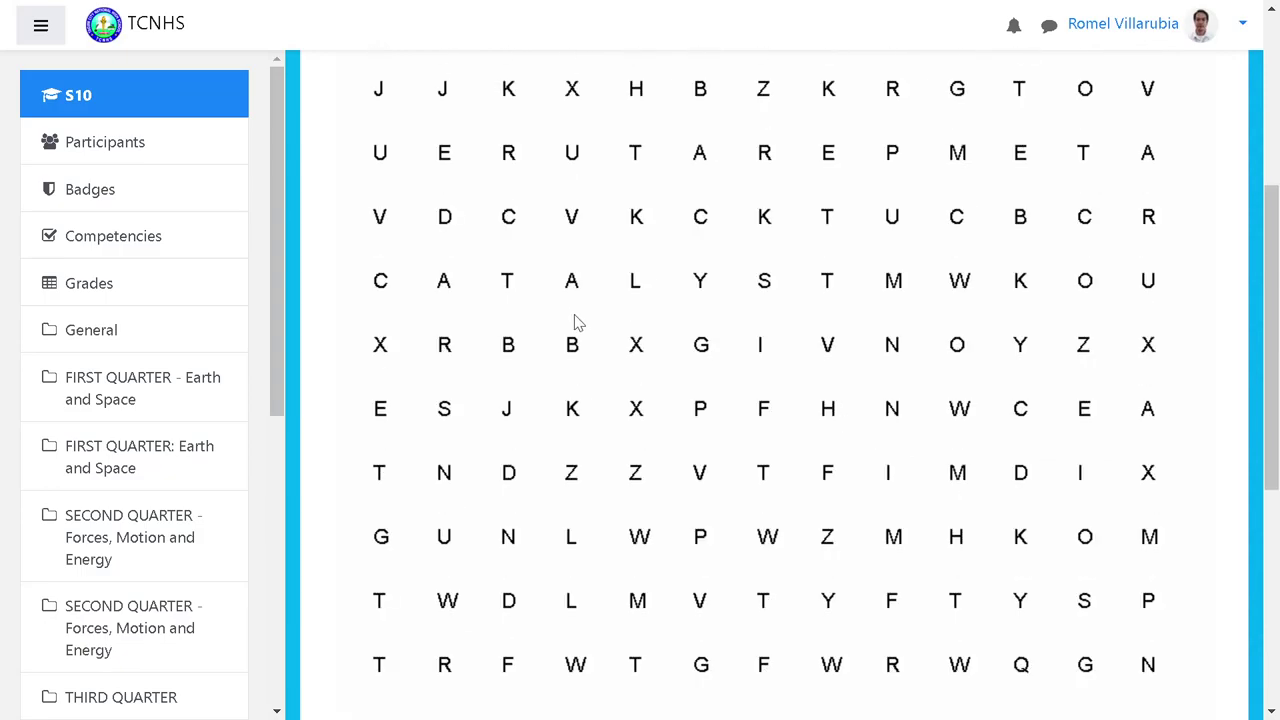
pyautogui.scroll(2, 577, 320)
pyautogui.moveTo(380, 161); pyautogui.dragTo(843, 168)
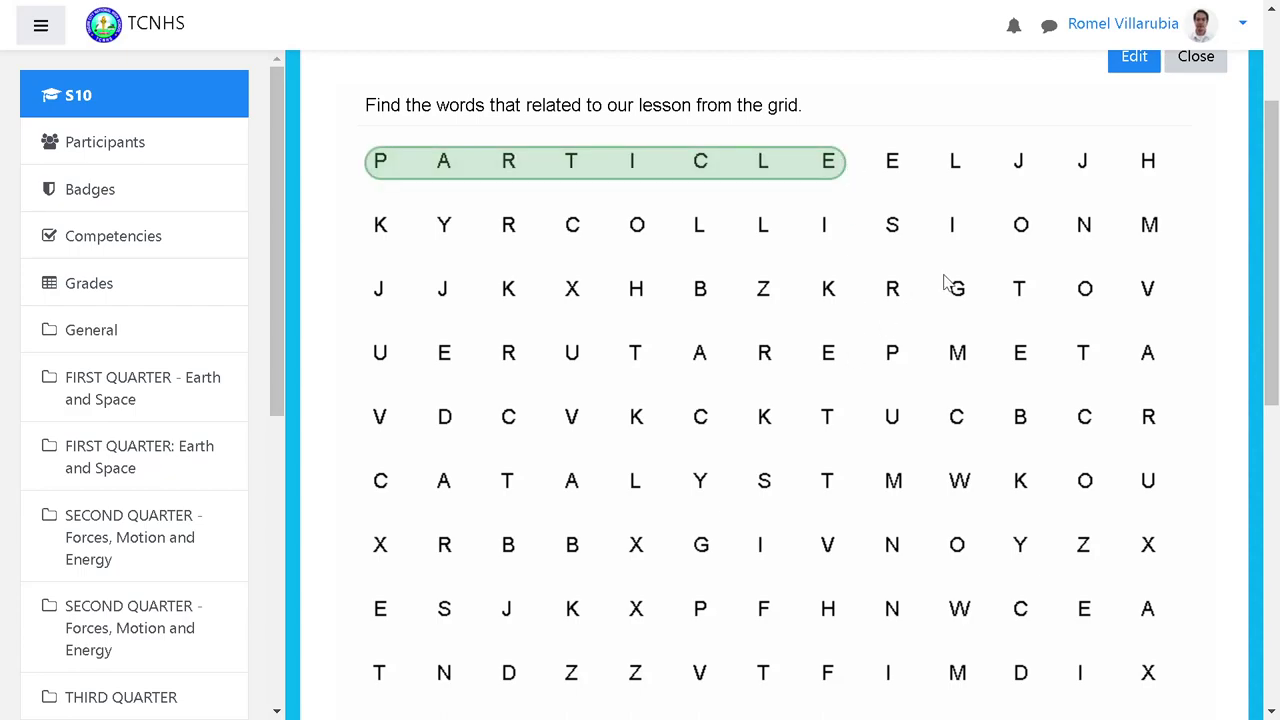
pyautogui.moveTo(585, 227); pyautogui.dragTo(1086, 225)
# Mark "concentration" backwards along the grid's last row and "catalyst" in its sixth row
pyautogui.scroll(-4, 834, 346)
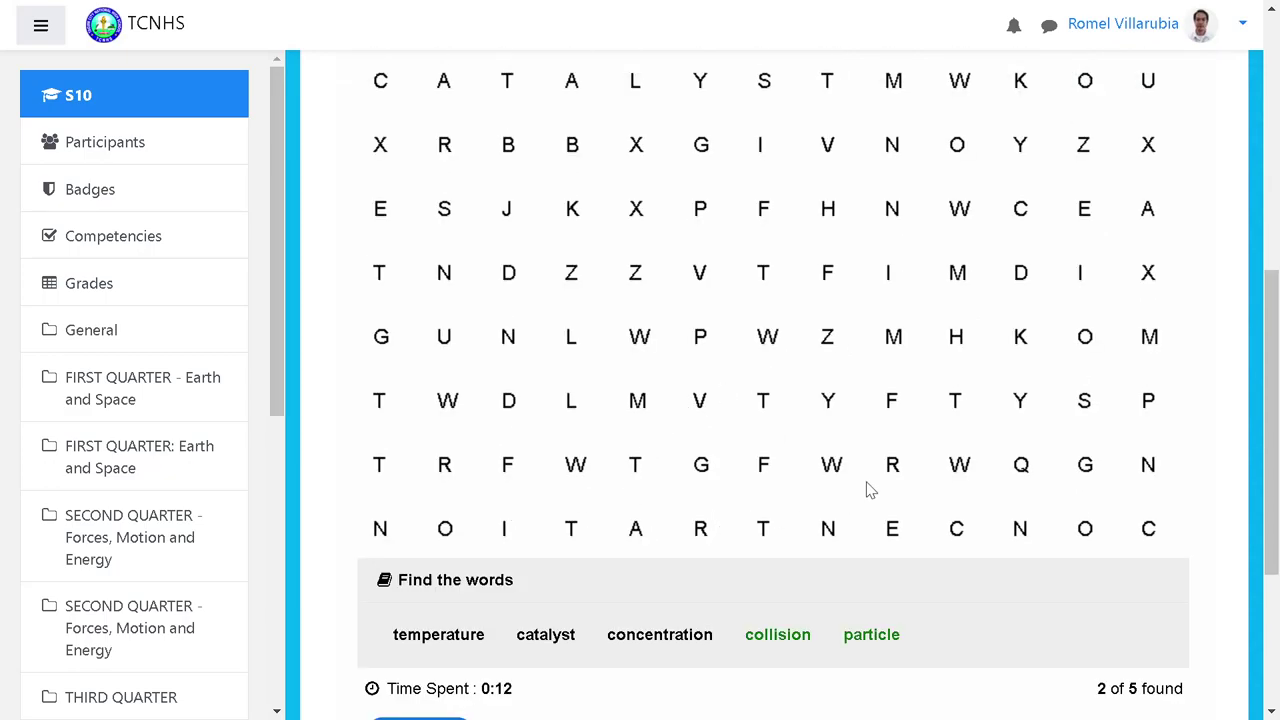
pyautogui.moveTo(1152, 528); pyautogui.dragTo(375, 530)
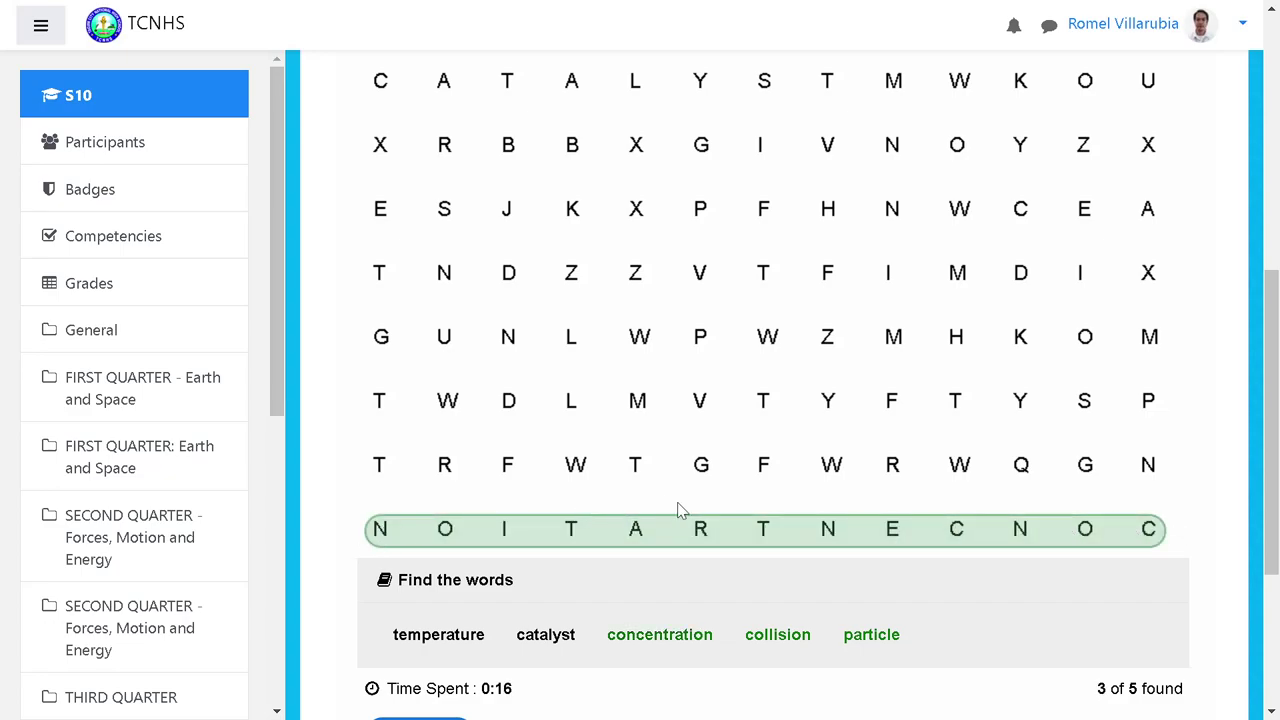
pyautogui.scroll(2, 822, 484)
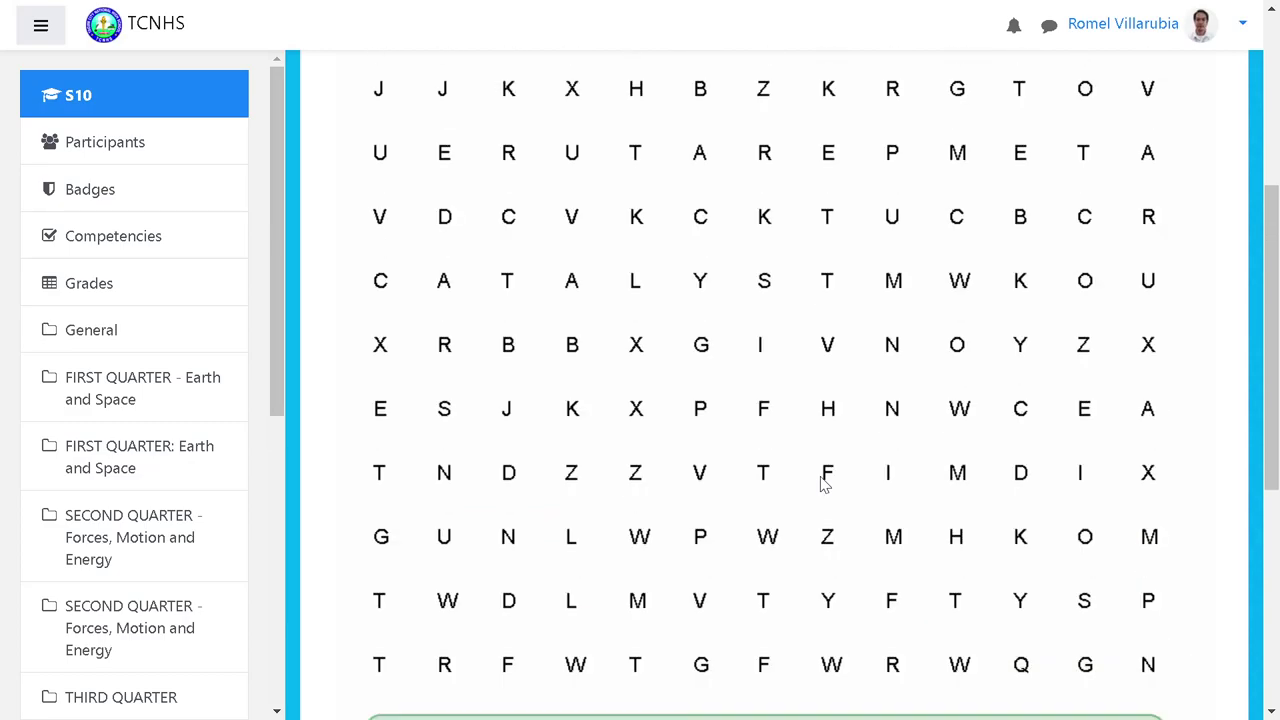
pyautogui.scroll(1, 822, 484)
pyautogui.moveTo(380, 380); pyautogui.dragTo(827, 380)
# Submit the puzzle for checking with "temperature" left unmarked
pyautogui.scroll(3, 905, 390)
pyautogui.scroll(-9, 905, 390)
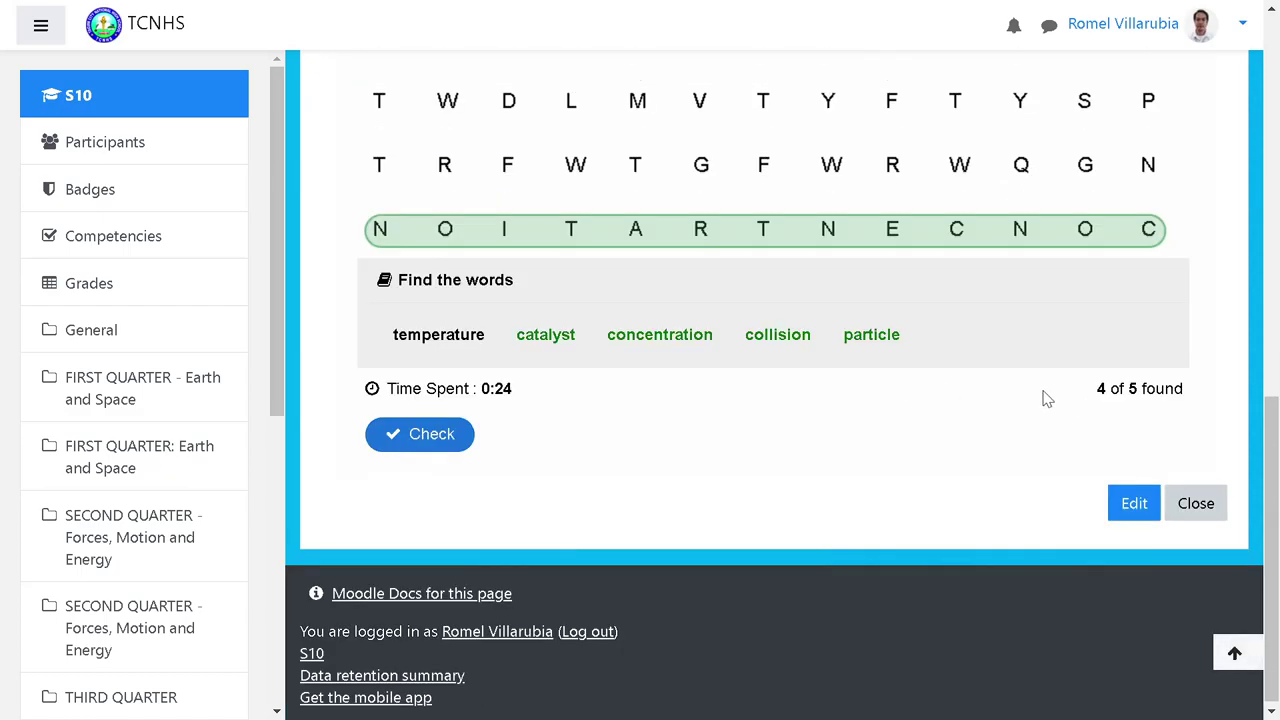
pyautogui.click(452, 444)
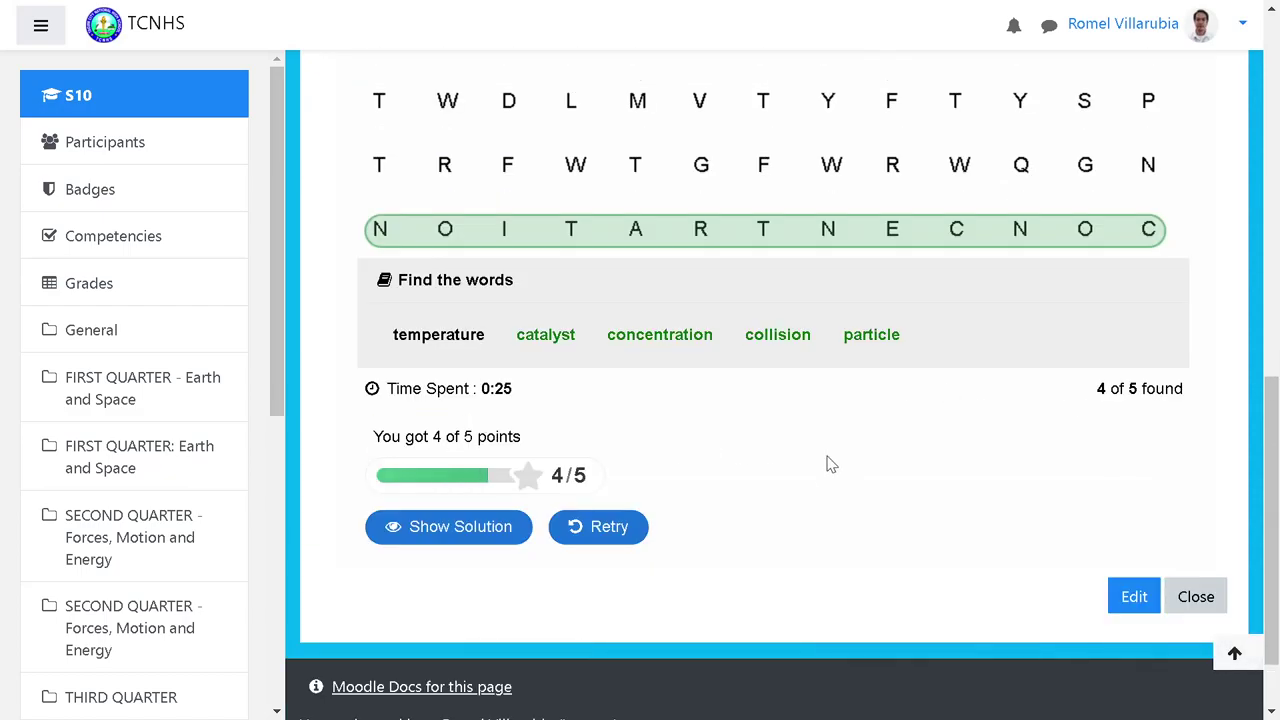
# Review the marked words in the checked grid and look through the lower entries of the site navigation
pyautogui.scroll(9, 828, 463)
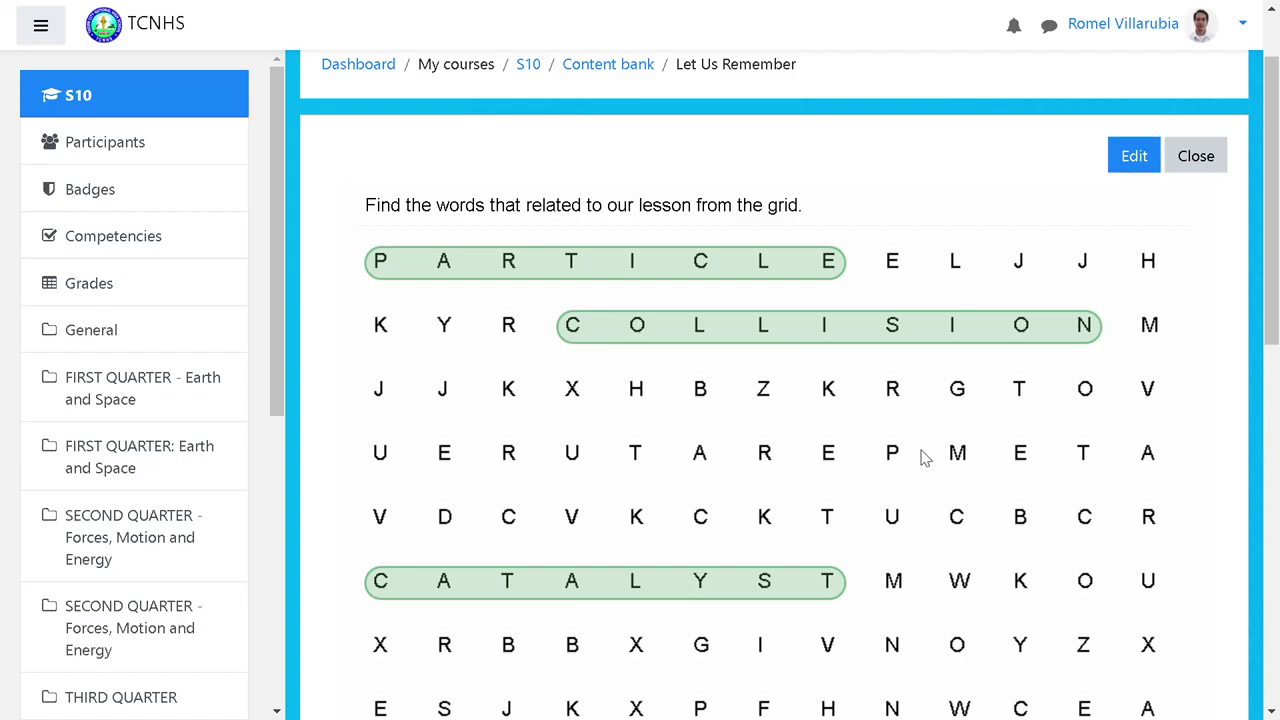
pyautogui.scroll(1, 924, 457)
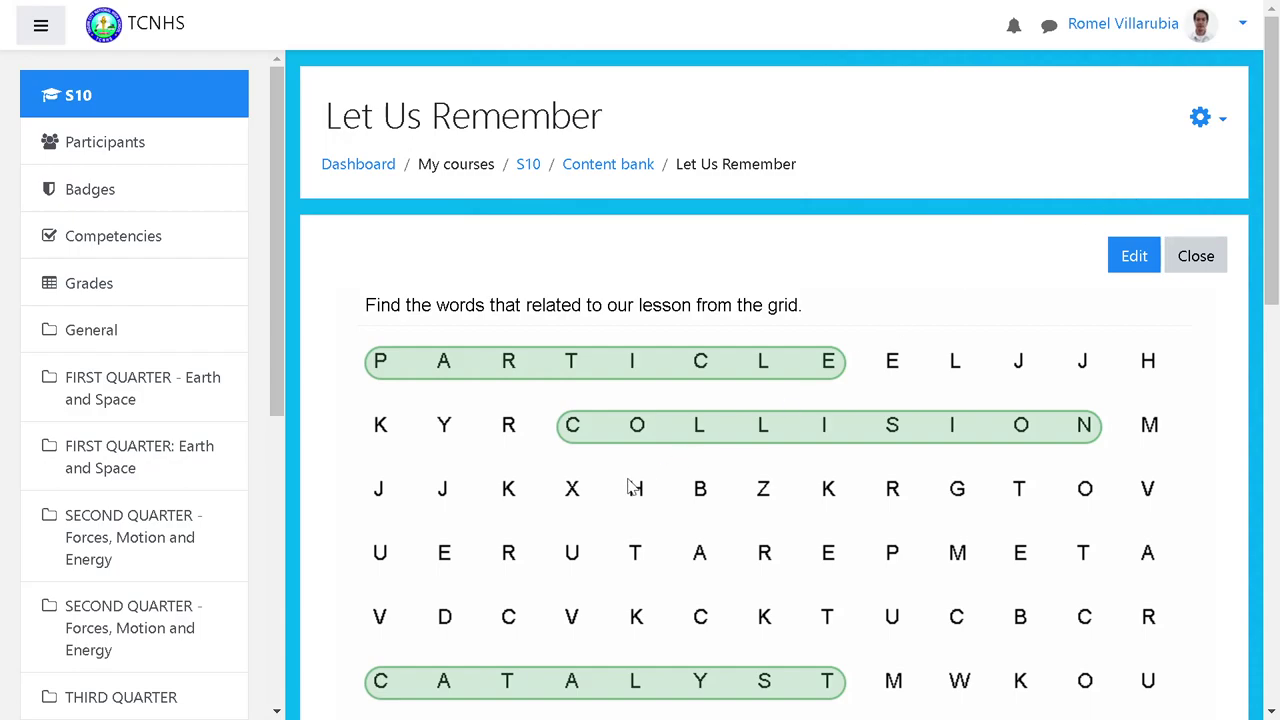
pyautogui.scroll(-2, 420, 440)
pyautogui.moveTo(272, 339); pyautogui.dragTo(316, 615)
pyautogui.scroll(2, 700, 509)
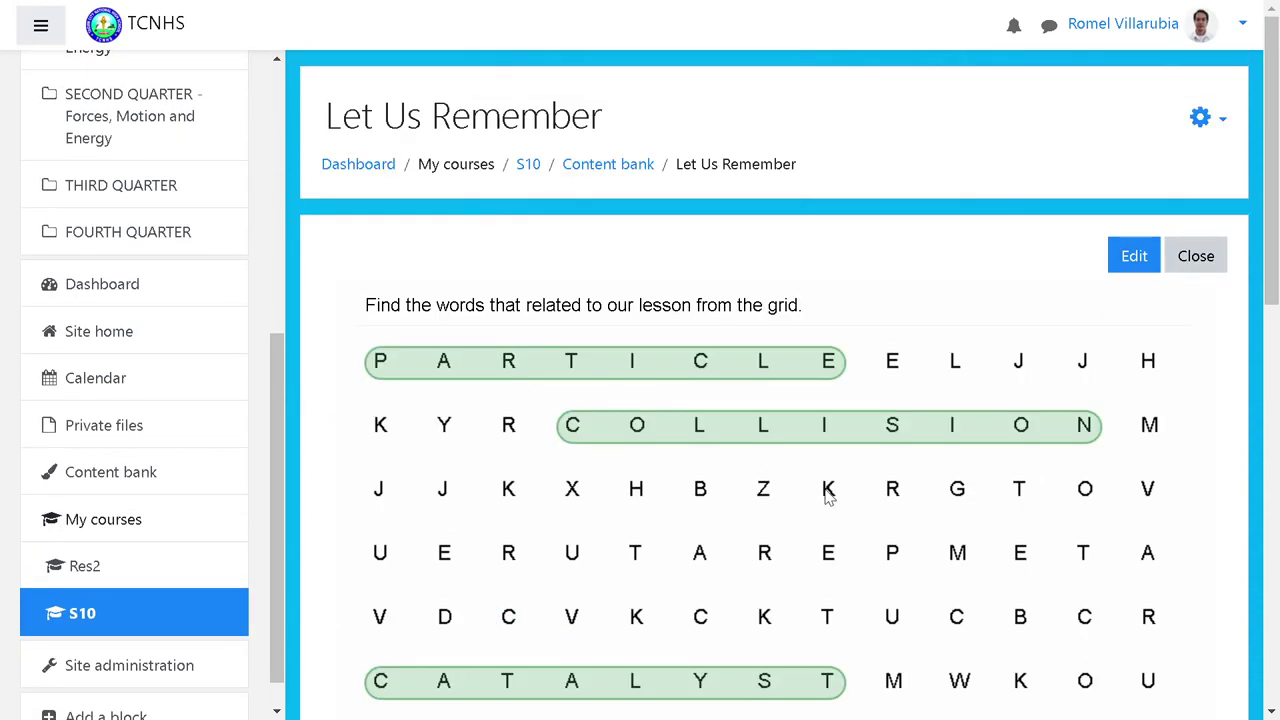
pyautogui.scroll(-3, 829, 491)
pyautogui.scroll(-2, 829, 495)
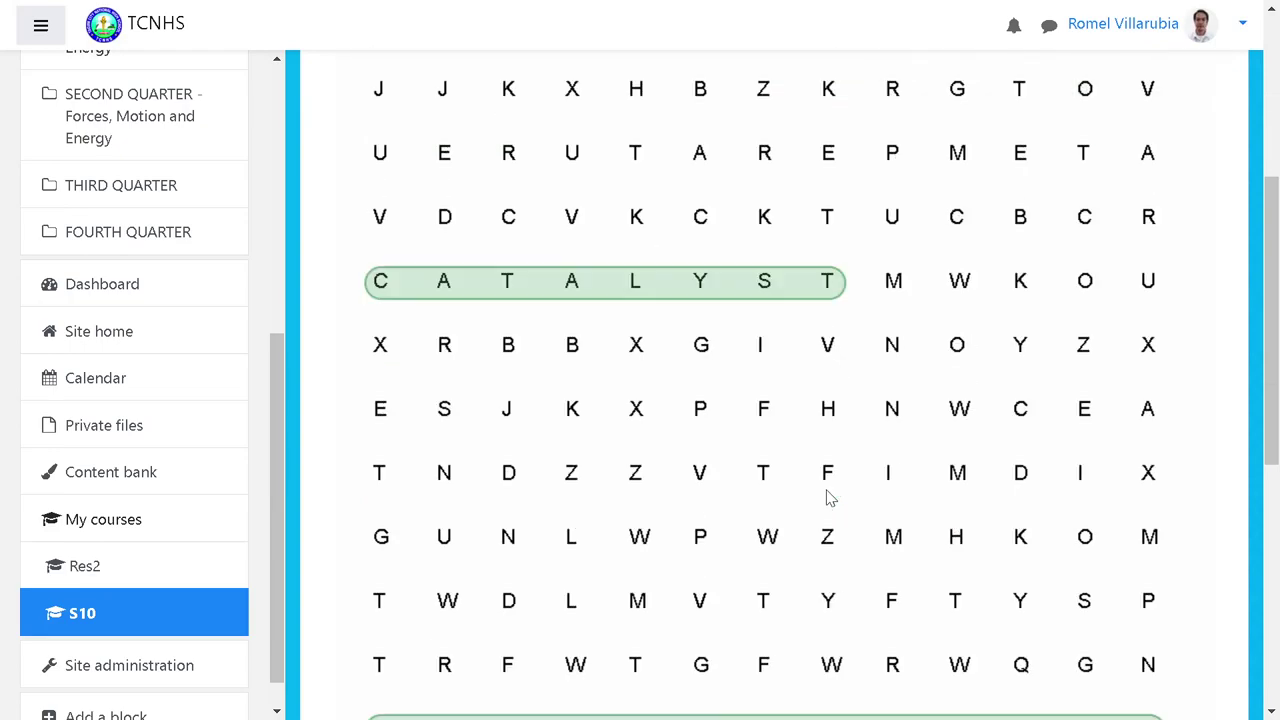
pyautogui.scroll(4, 829, 495)
pyautogui.scroll(-1, 829, 497)
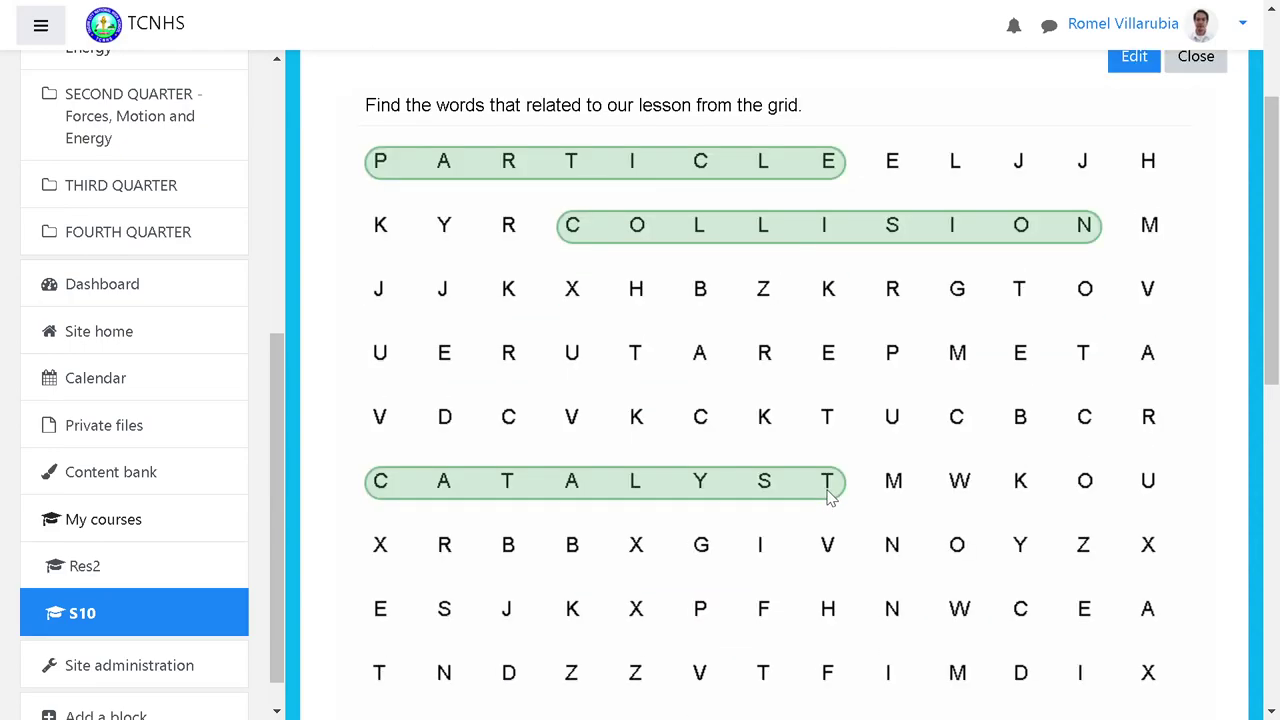